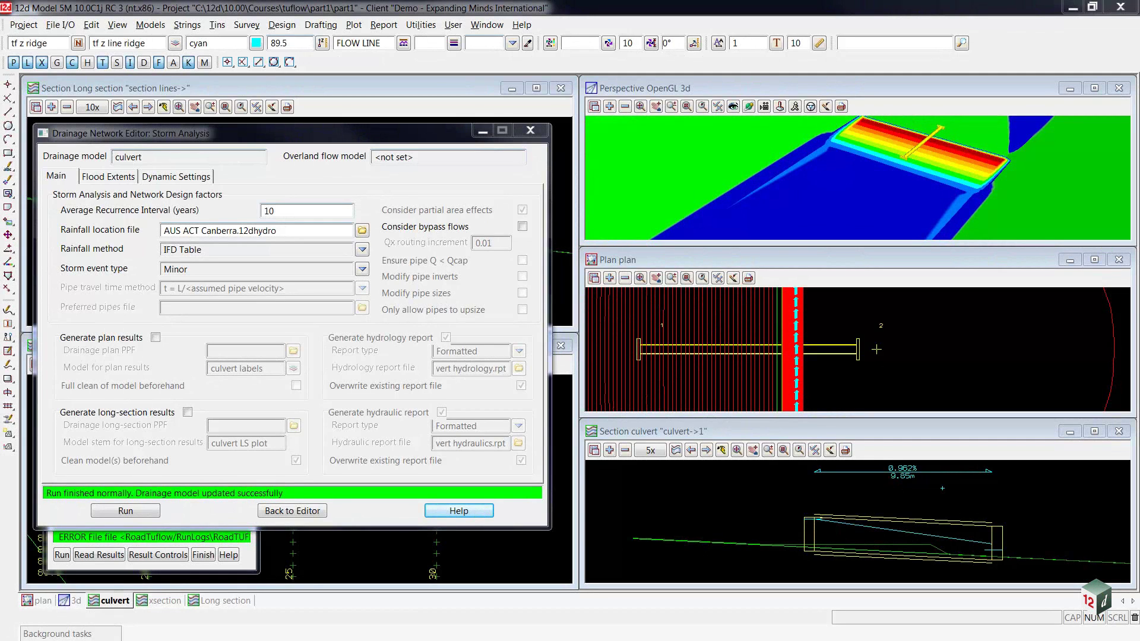
- Back in the drainage editor, step to pipe 1 to 2 and select pit 1's catchment area of 1
{"action": "left_click", "coordinate": [282, 512]}
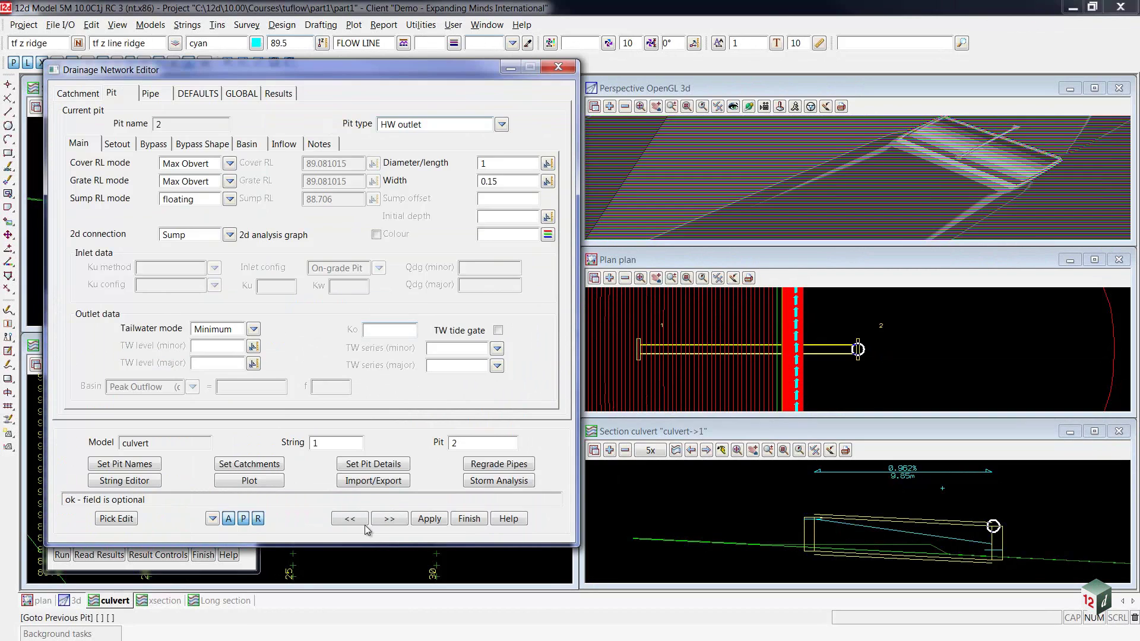
{"action": "left_click", "coordinate": [389, 518]}
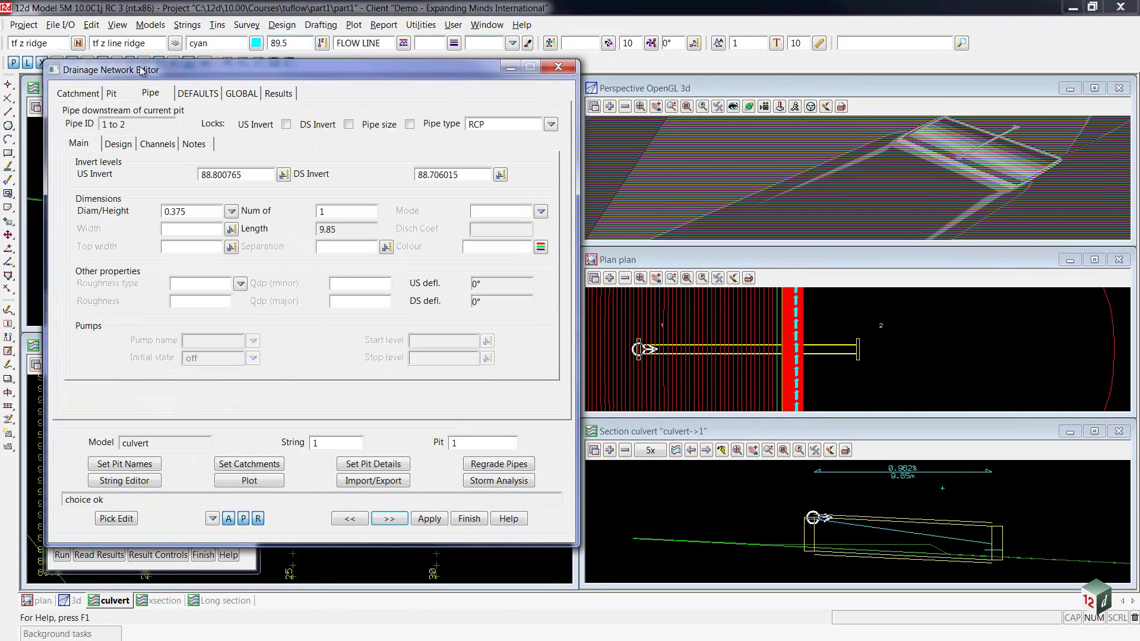
{"action": "left_click", "coordinate": [66, 92]}
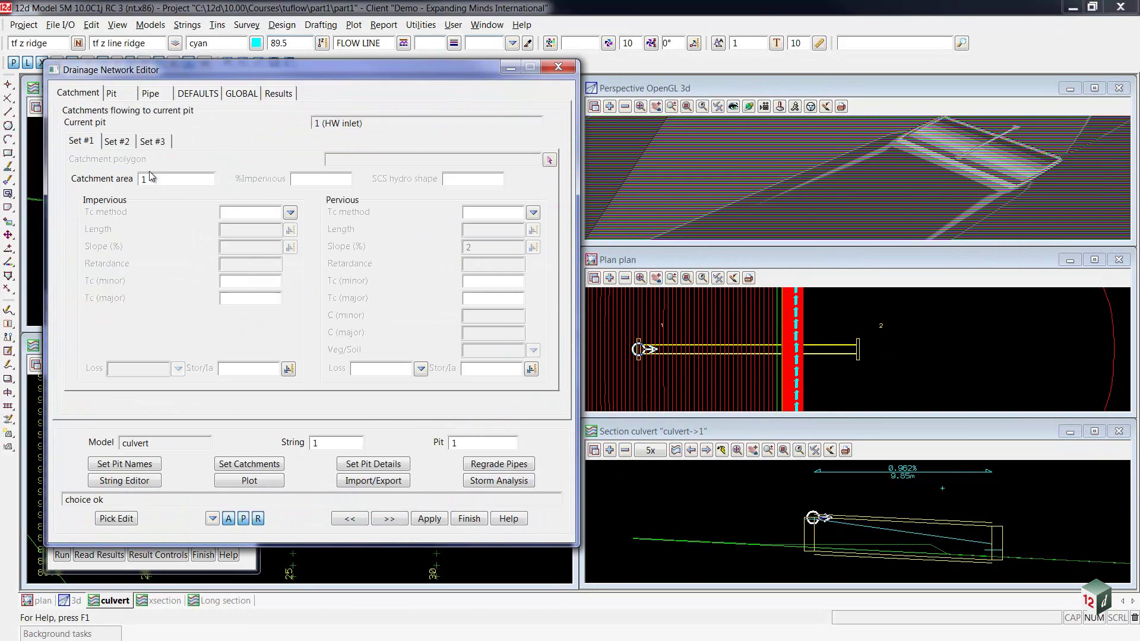
{"action": "left_click", "coordinate": [162, 179]}
{"action": "left_click_drag", "start_coordinate": [162, 179], "coordinate": [117, 186]}
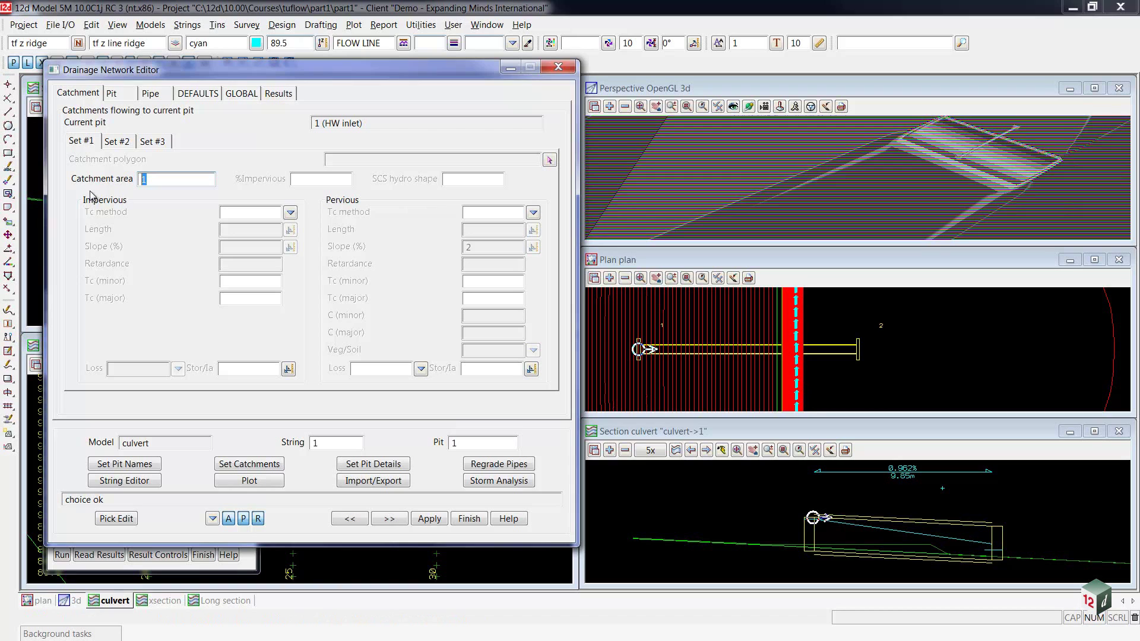
- Close the drainage network editor and show the TUFLOW Road Flow results settings
{"action": "left_click", "coordinate": [469, 519]}
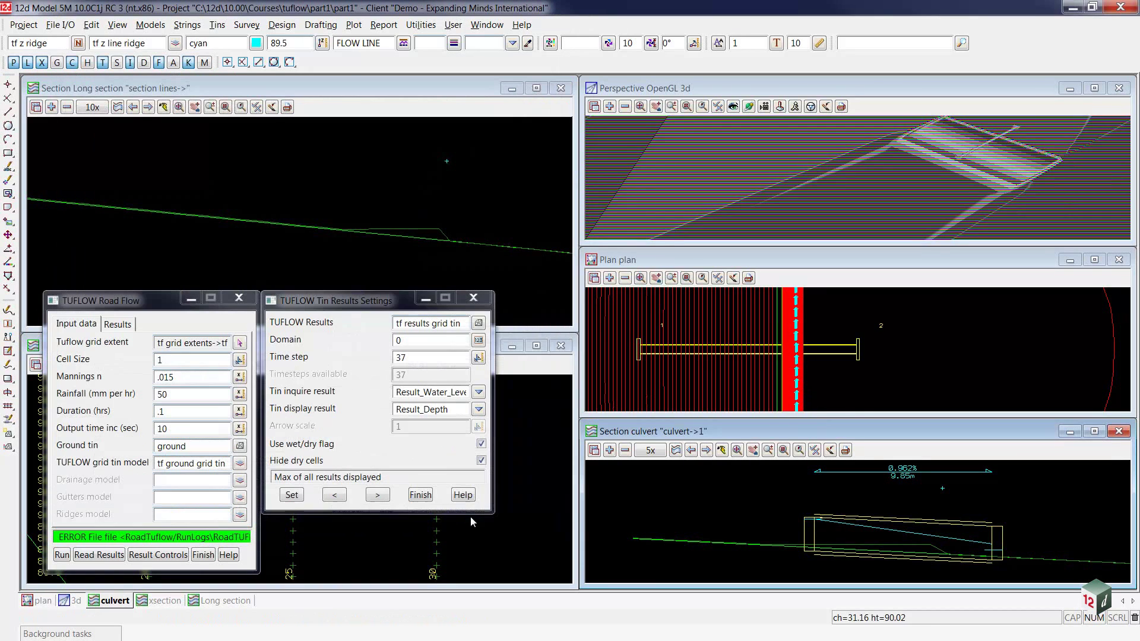
{"action": "left_click", "coordinate": [102, 556]}
{"action": "left_click", "coordinate": [103, 555]}
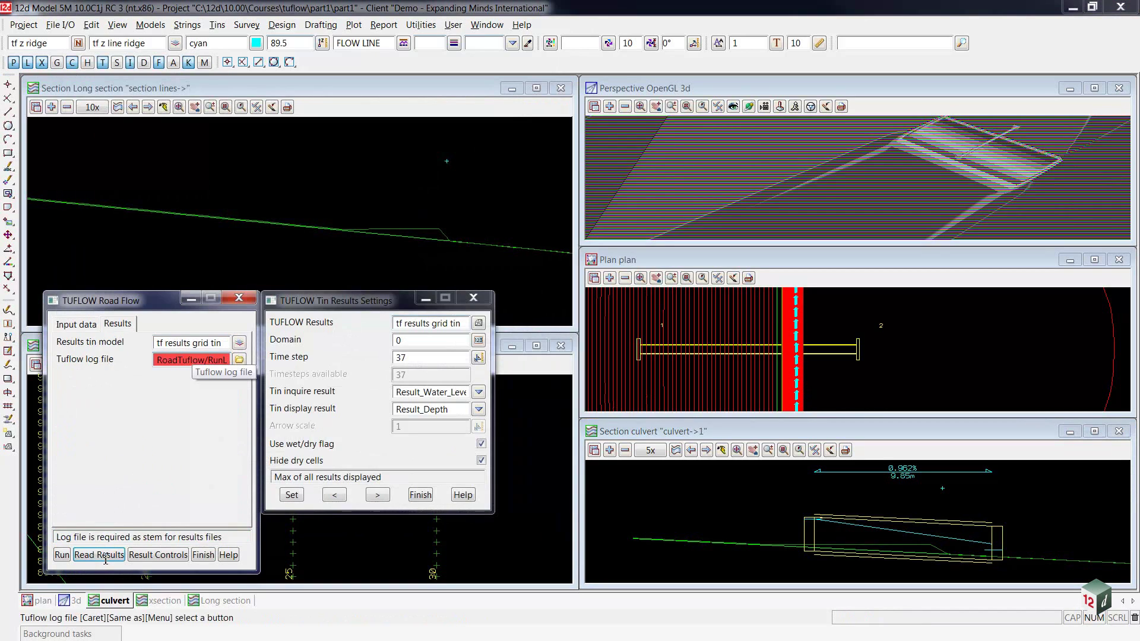
- Choose roadTuflowculvert_25.tlf as the TUFLOW results log file
{"action": "left_click", "coordinate": [239, 360]}
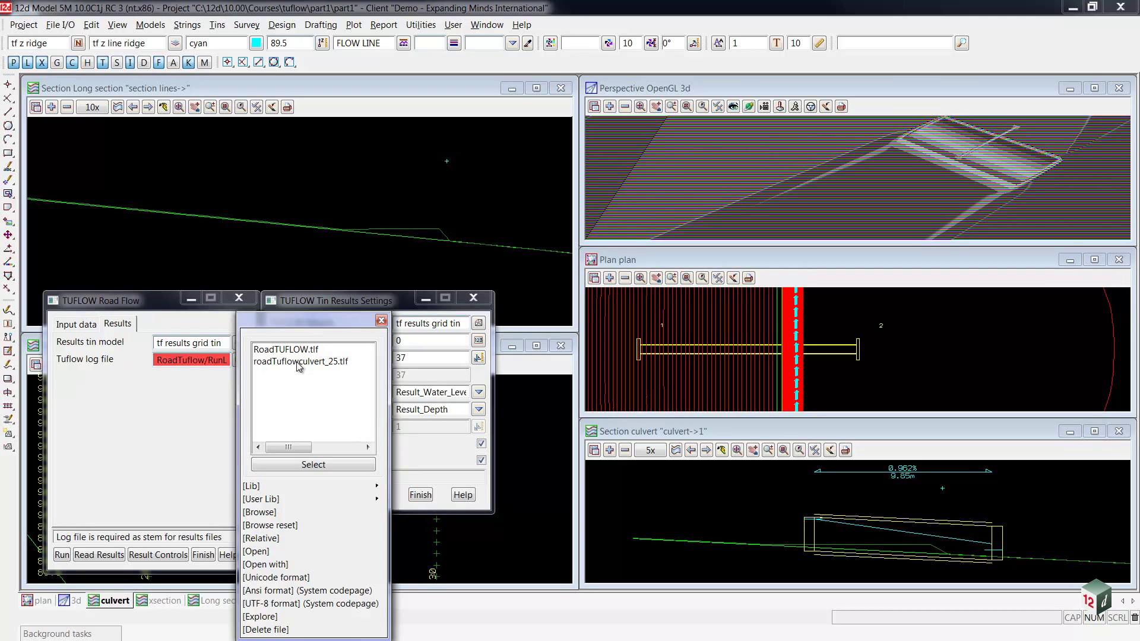
{"action": "left_click", "coordinate": [333, 362]}
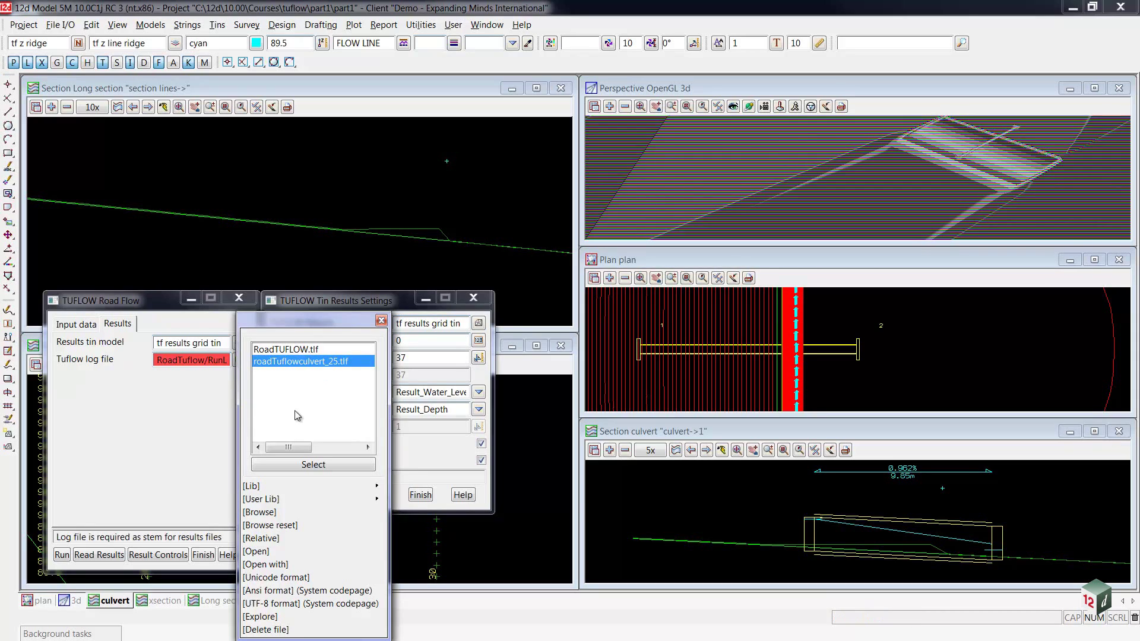
{"action": "double_click", "coordinate": [296, 363]}
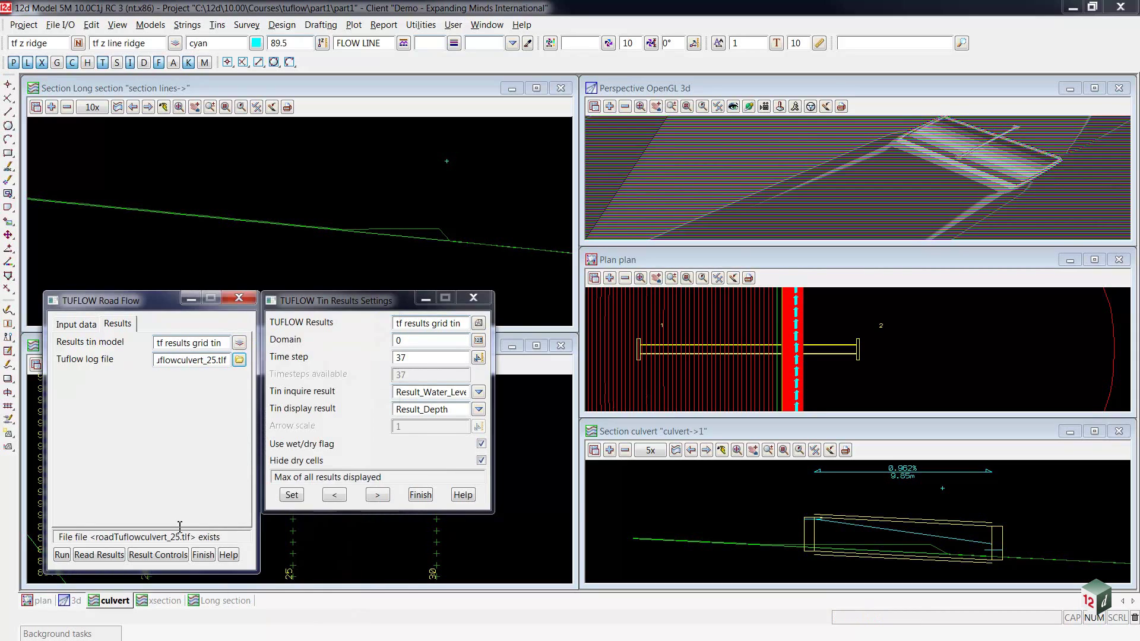
- Read the culvert TUFLOW results and inspect them in the long section and culvert section views
{"action": "left_click", "coordinate": [99, 560]}
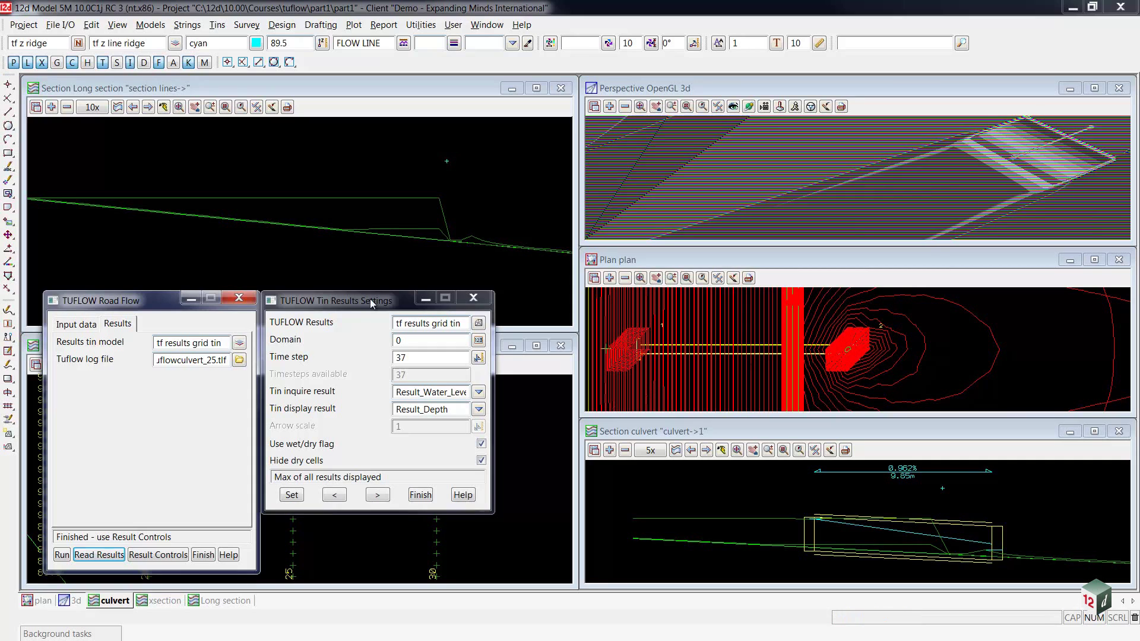
{"action": "left_click", "coordinate": [281, 240]}
{"action": "middle_click_drag", "start_coordinate": [282, 235], "coordinate": [240, 233]}
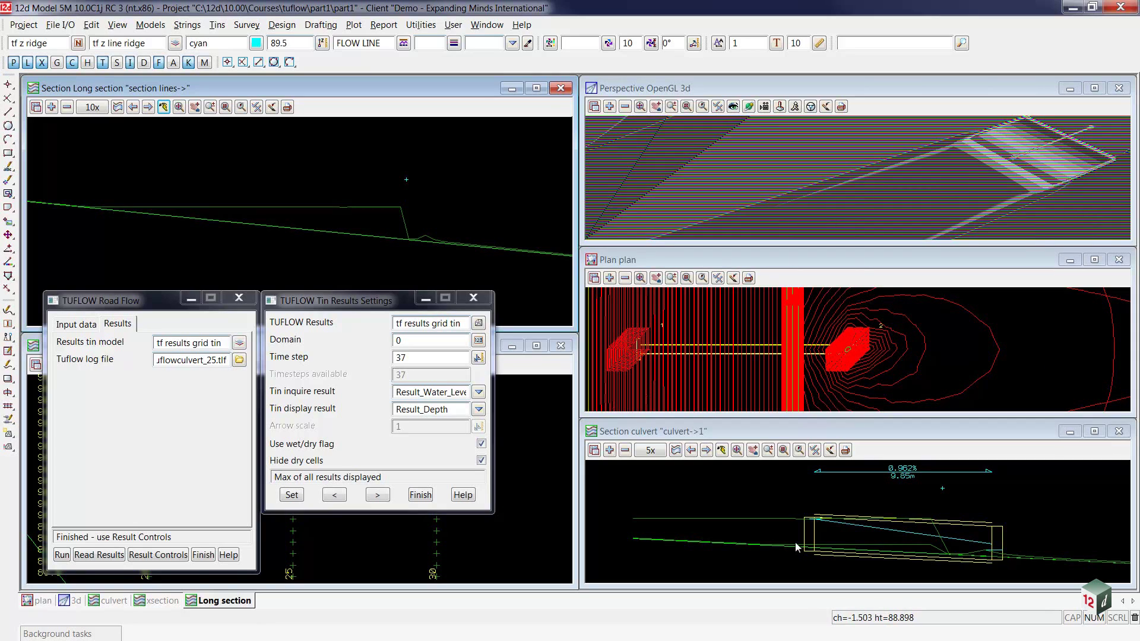
{"action": "left_click", "coordinate": [721, 452]}
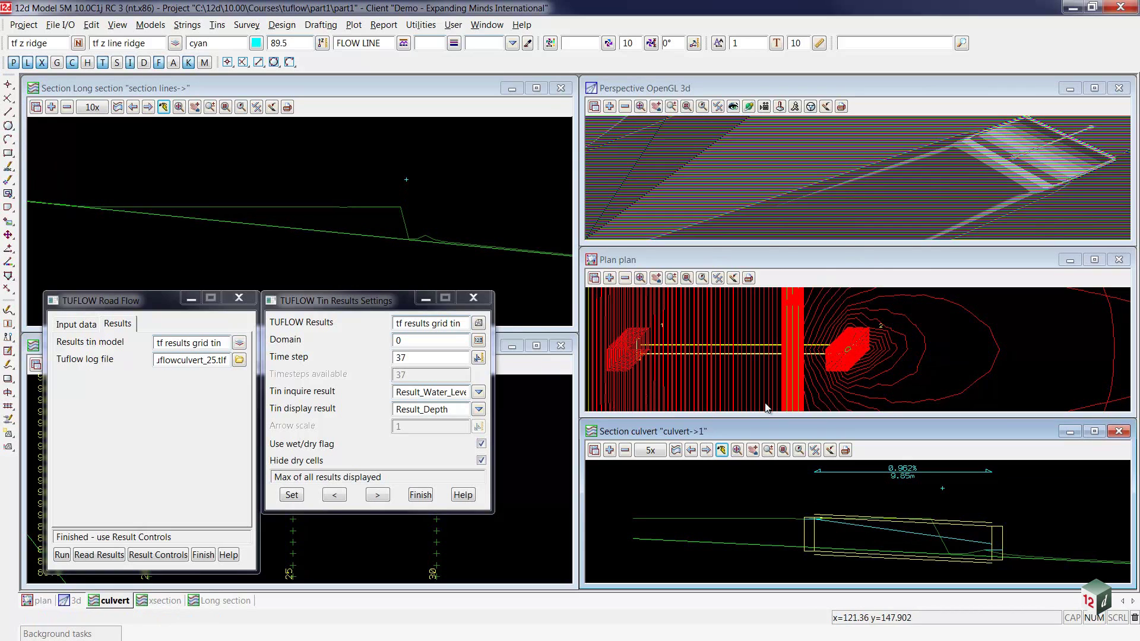
- Set the tin display result to Result_Velocity_Vector and apply it
{"action": "left_click", "coordinate": [479, 410]}
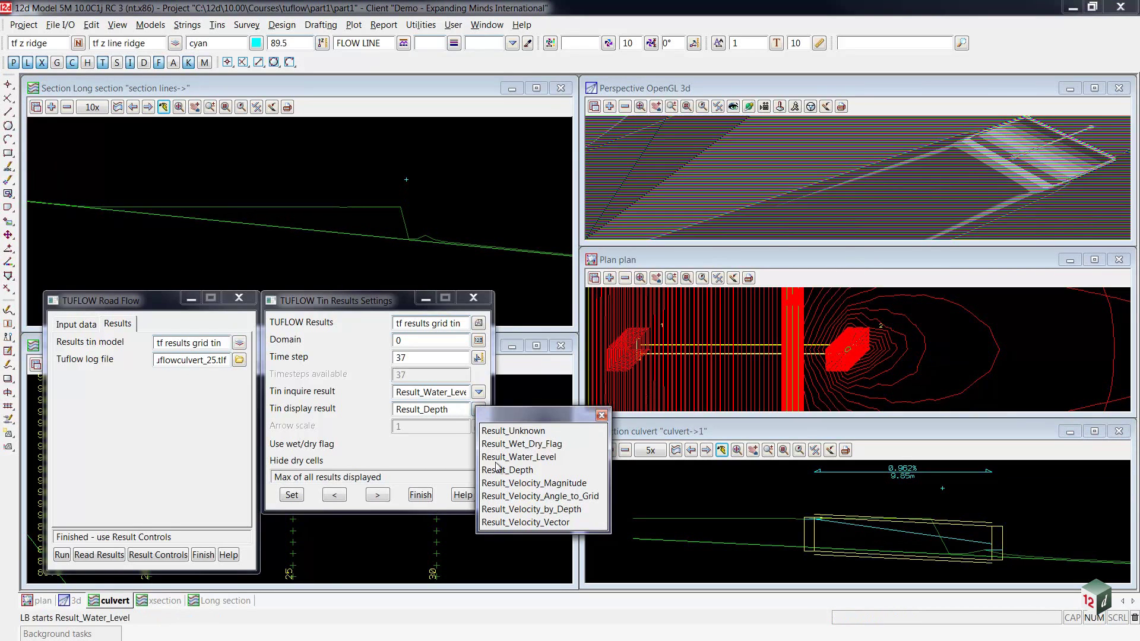
{"action": "left_click", "coordinate": [513, 522]}
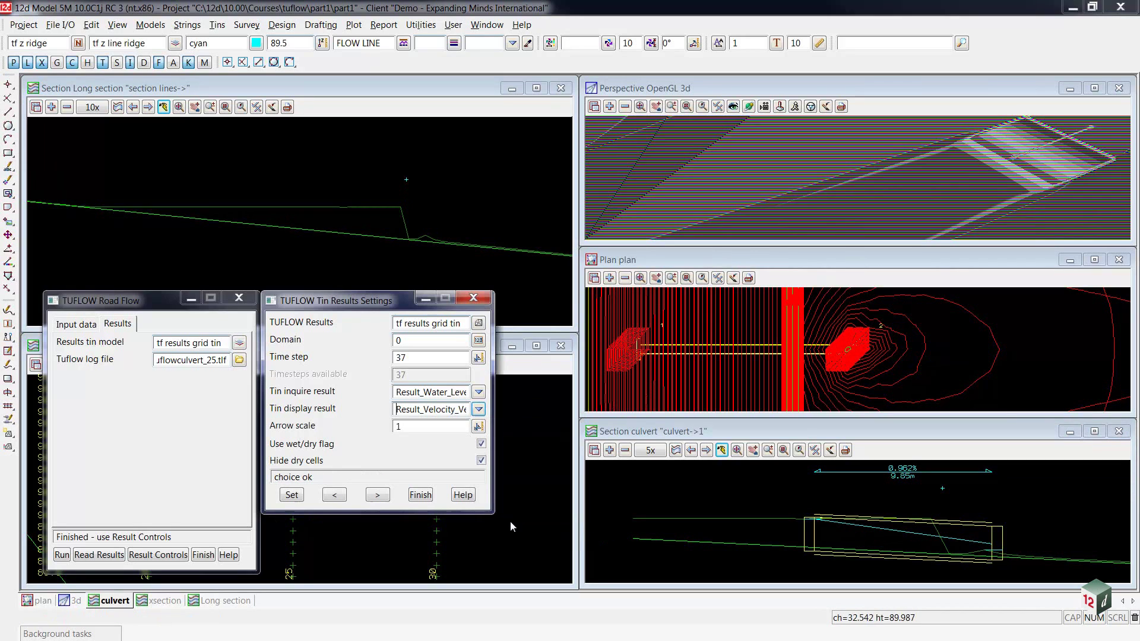
{"action": "left_click", "coordinate": [295, 494]}
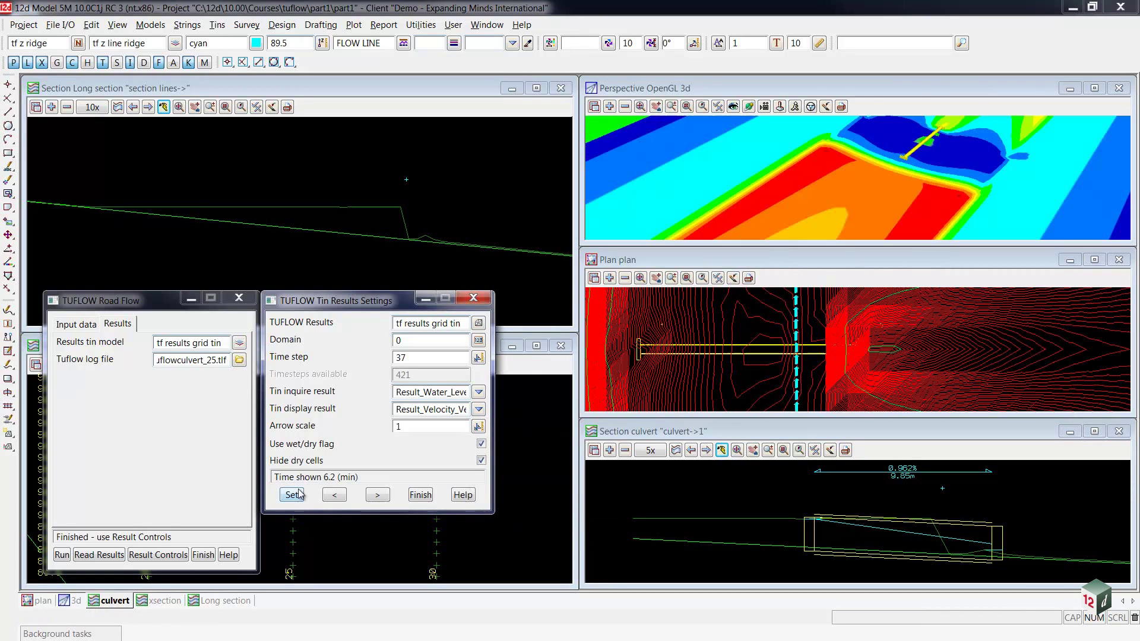
- Step the velocity results forward to time step 40 at 6.7 minutes
{"action": "left_click", "coordinate": [340, 494]}
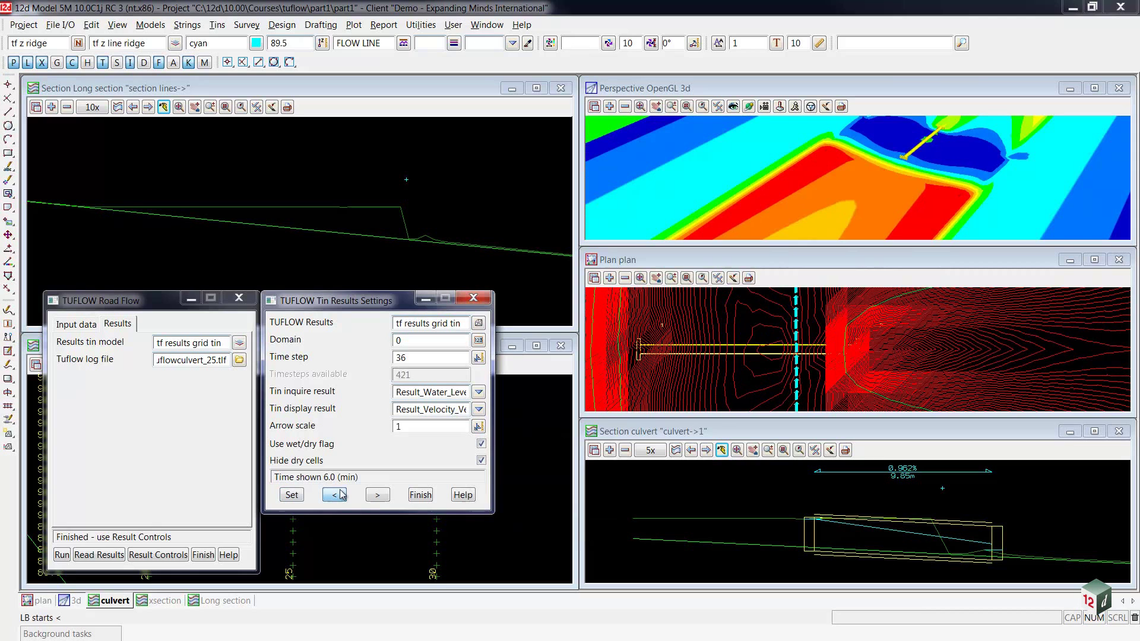
{"action": "left_click", "coordinate": [378, 494]}
{"action": "left_click", "coordinate": [378, 494]}
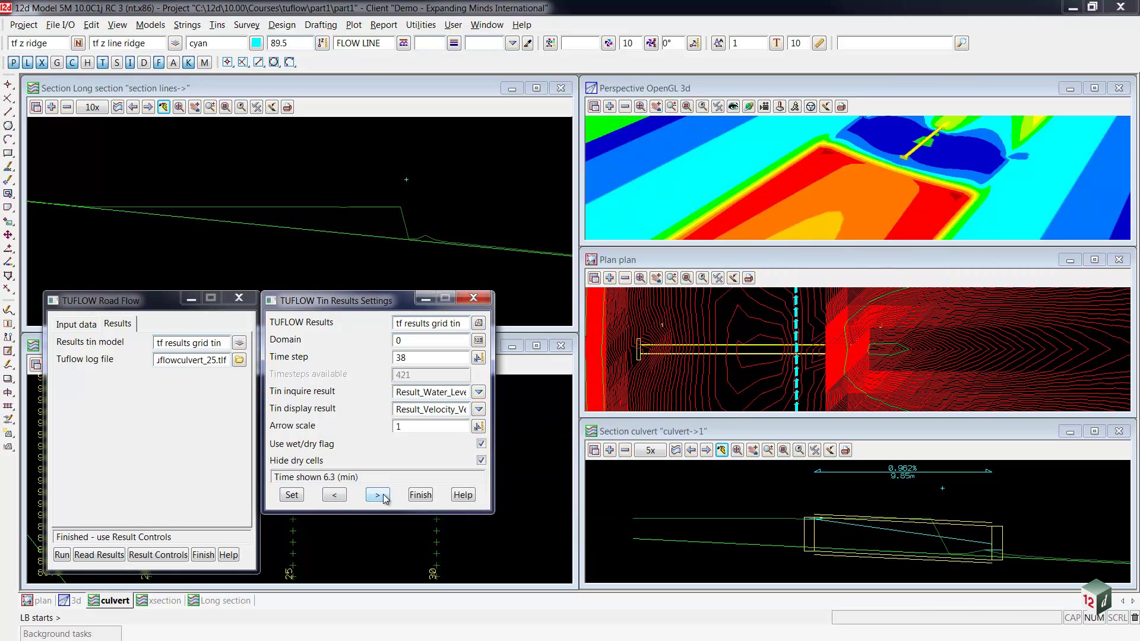
{"action": "left_click", "coordinate": [378, 494]}
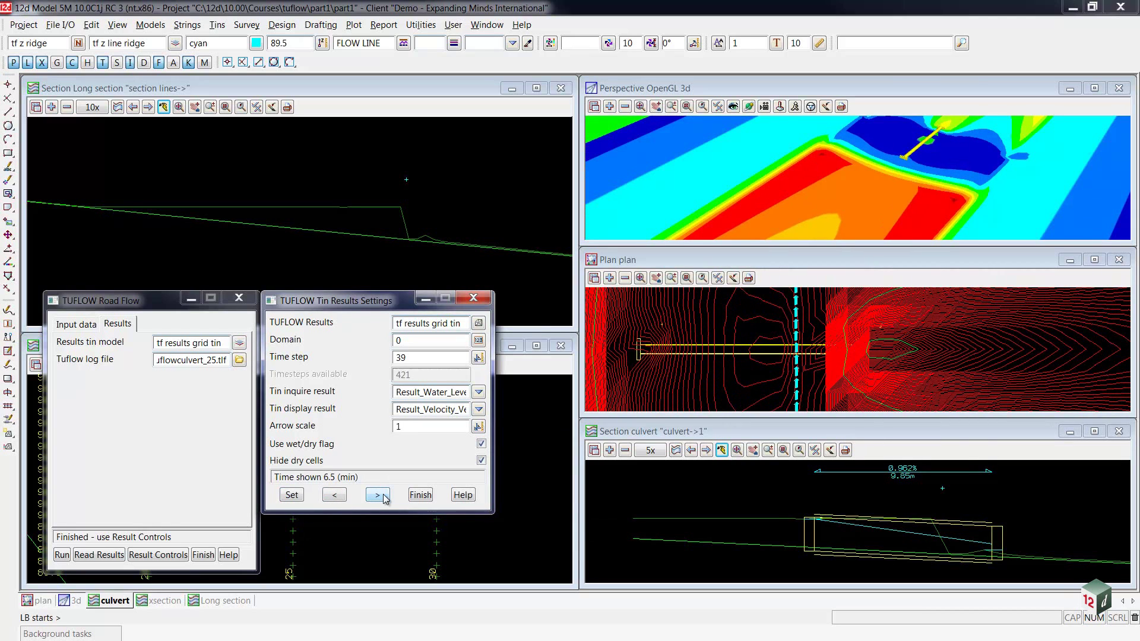
{"action": "left_click", "coordinate": [378, 494]}
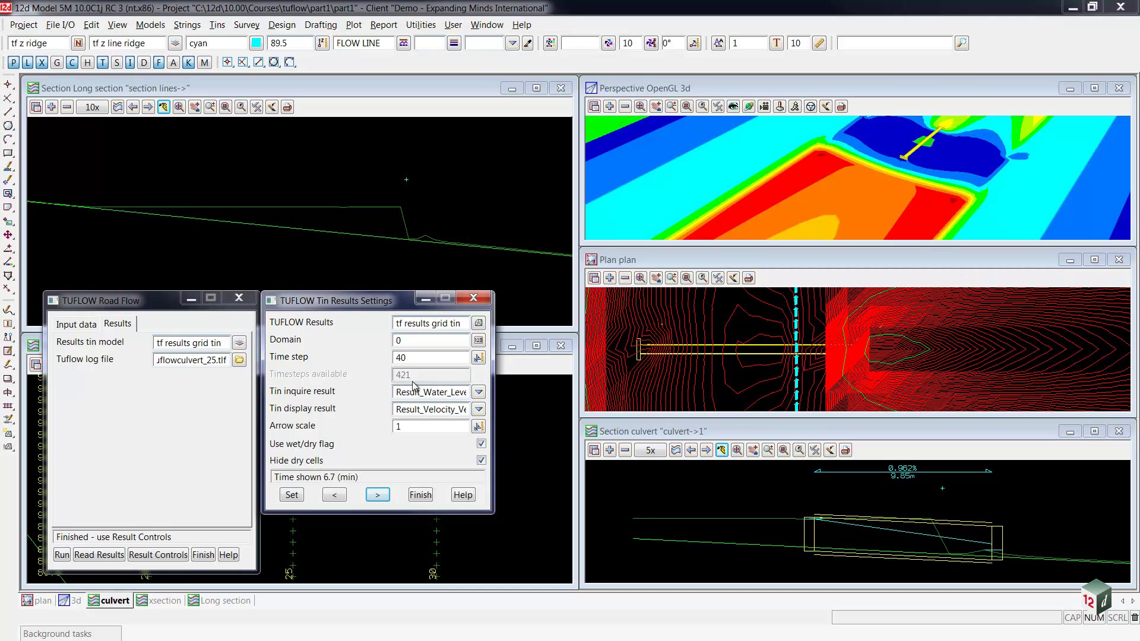
- Rearrange the TUFLOW windows and open the culvert string's dynamic results in the drainage editor
{"action": "left_click_drag", "start_coordinate": [357, 303], "coordinate": [1060, 227]}
{"action": "left_click", "coordinate": [138, 298]}
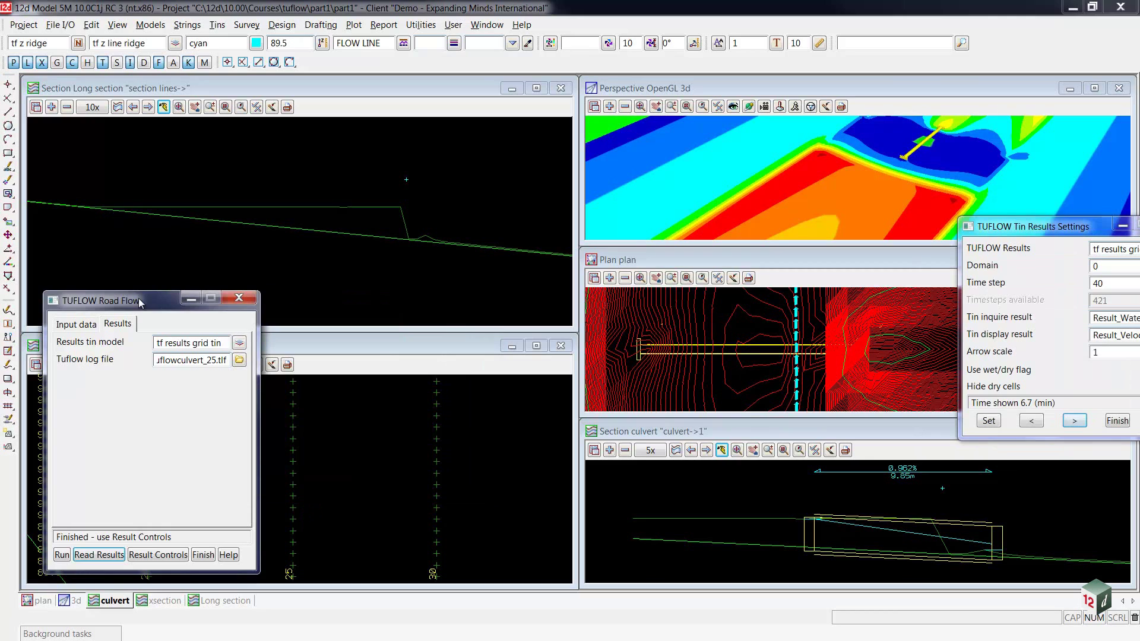
{"action": "left_click_drag", "start_coordinate": [138, 298], "coordinate": [133, 547]}
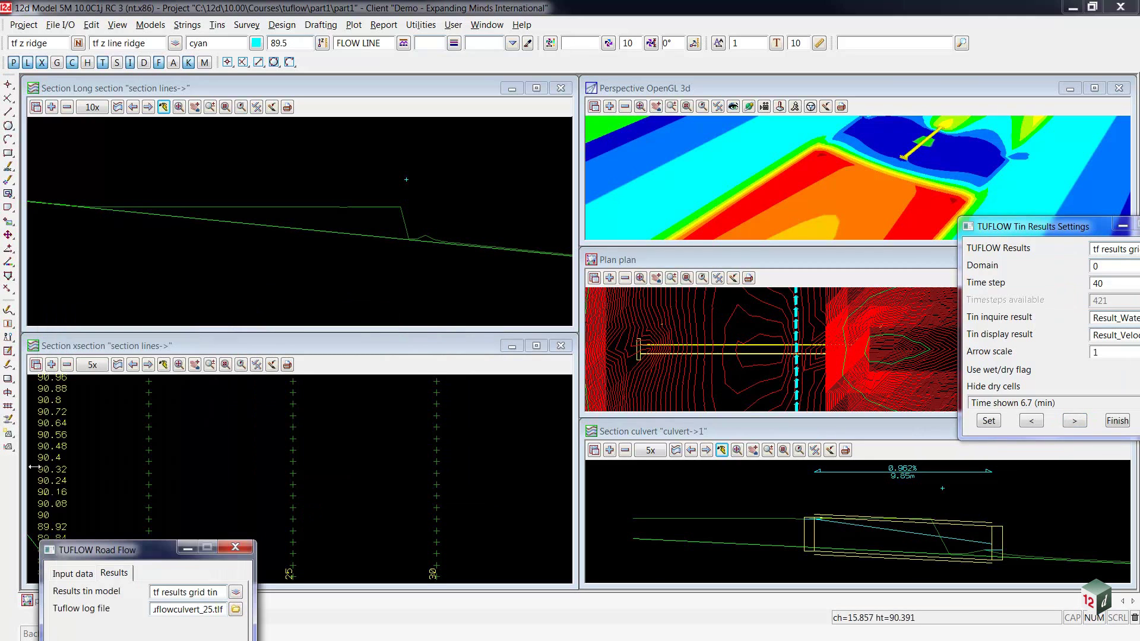
{"action": "left_click", "coordinate": [8, 419]}
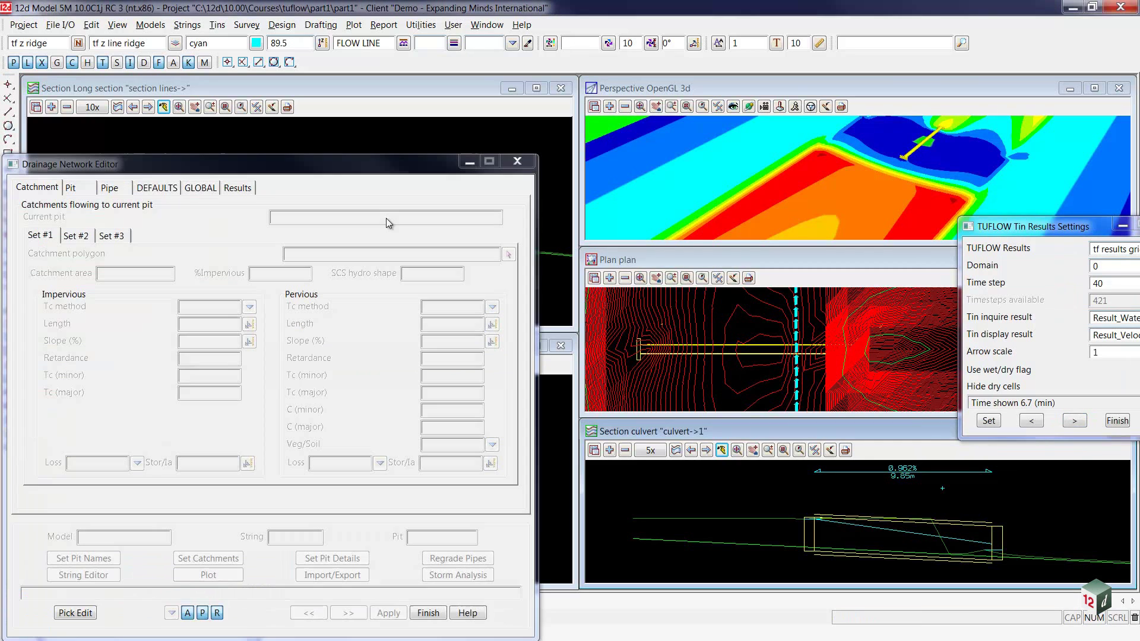
{"action": "left_click", "coordinate": [646, 351]}
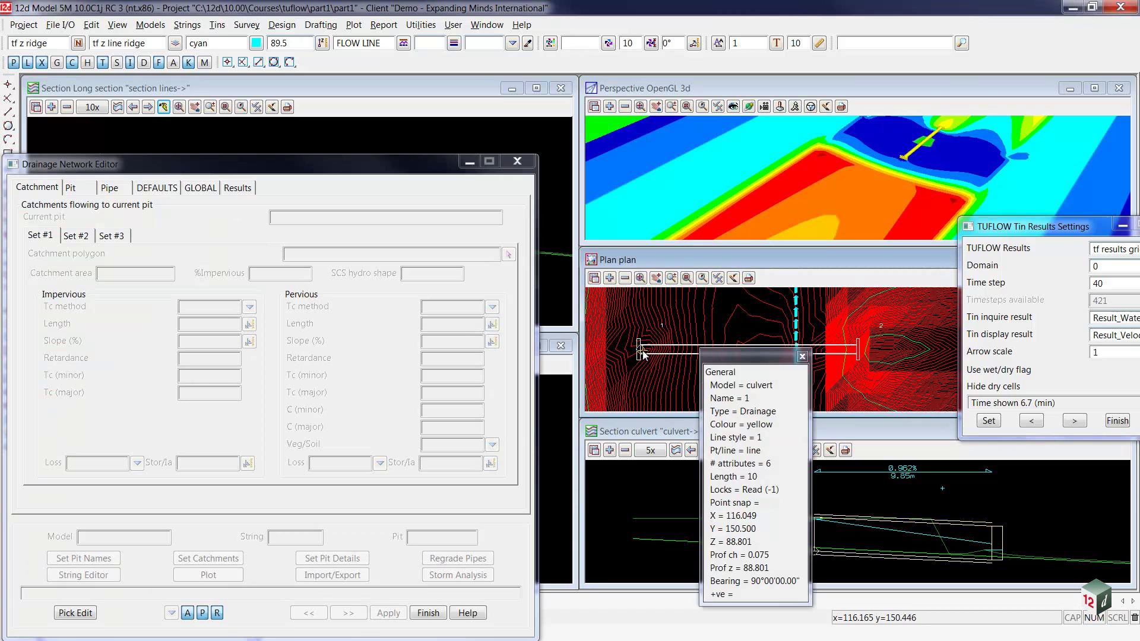
{"action": "left_click", "coordinate": [643, 353]}
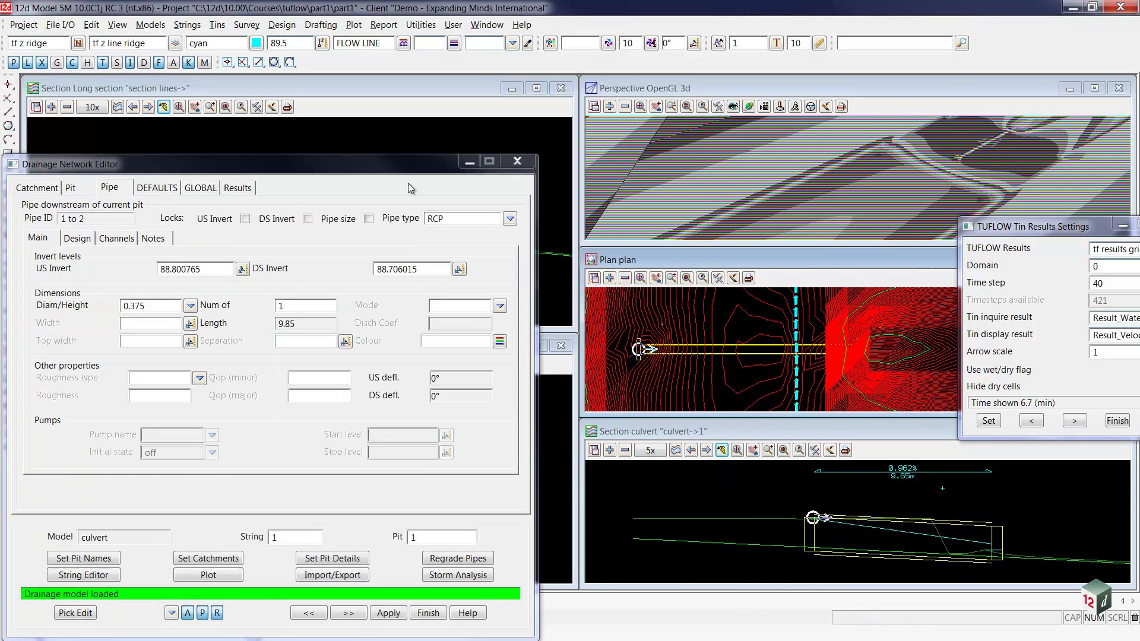
{"action": "left_click", "coordinate": [237, 189]}
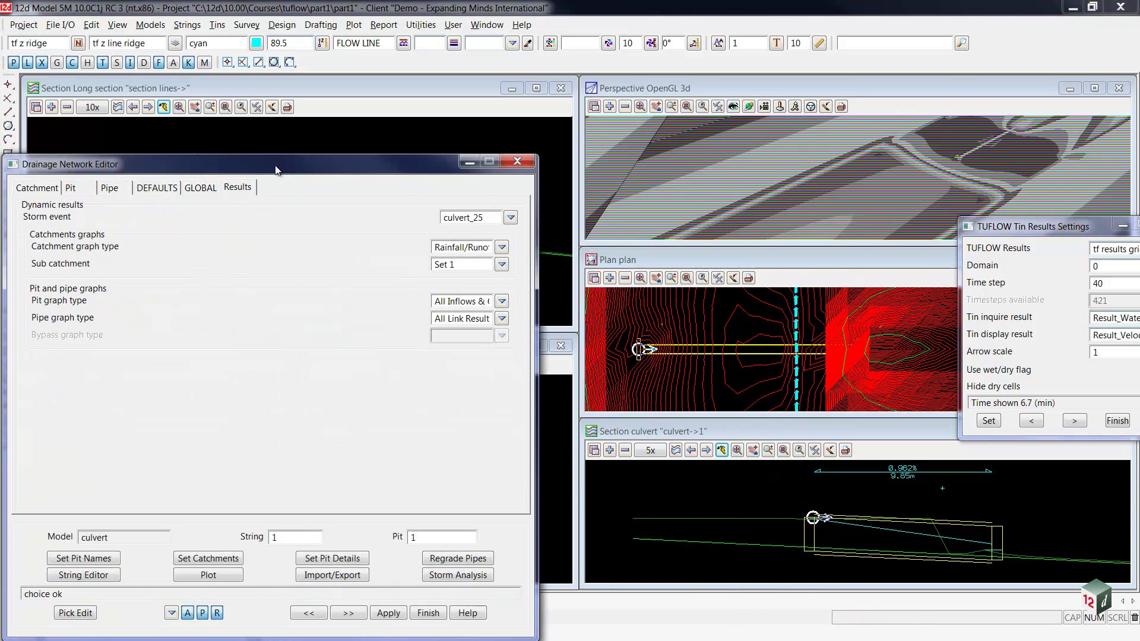
{"action": "left_click_drag", "start_coordinate": [276, 171], "coordinate": [300, 111]}
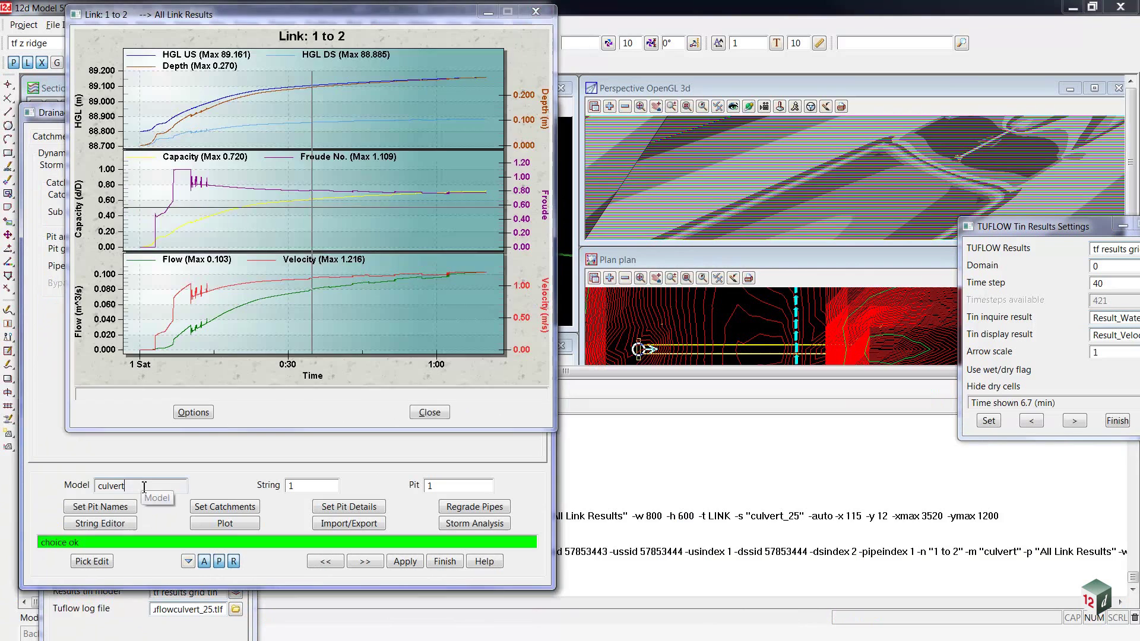
- Maximize the Link 1 to 2 graph to review HGL, depth, capacity, Froude, flow and velocity
{"action": "right_click", "coordinate": [231, 198]}
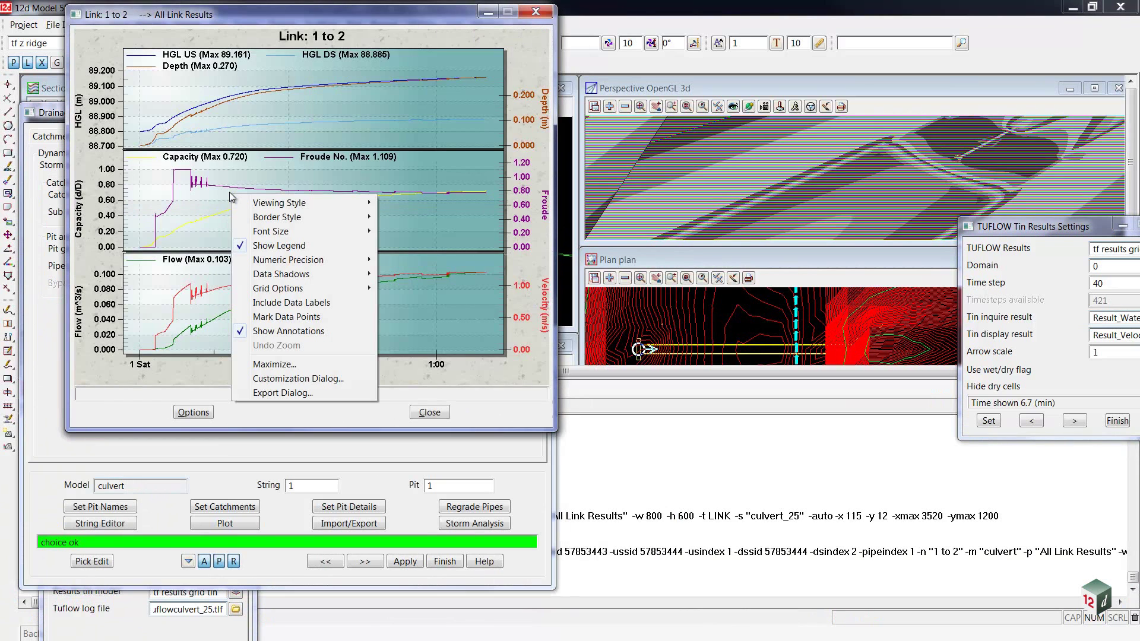
{"action": "left_click", "coordinate": [274, 365]}
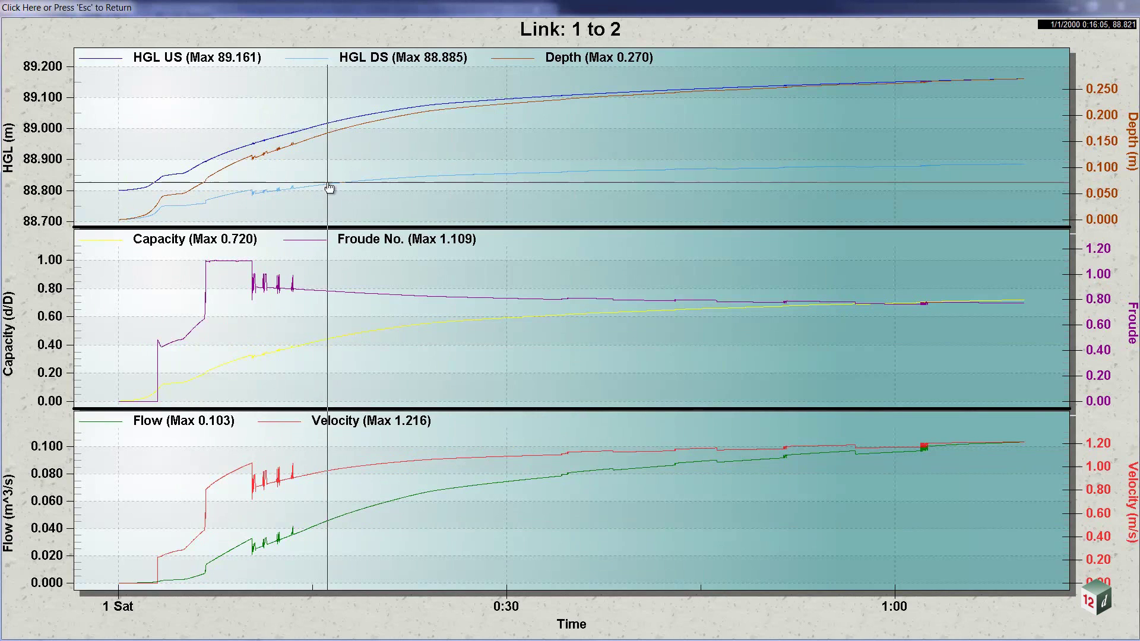
{"action": "left_click", "coordinate": [639, 12]}
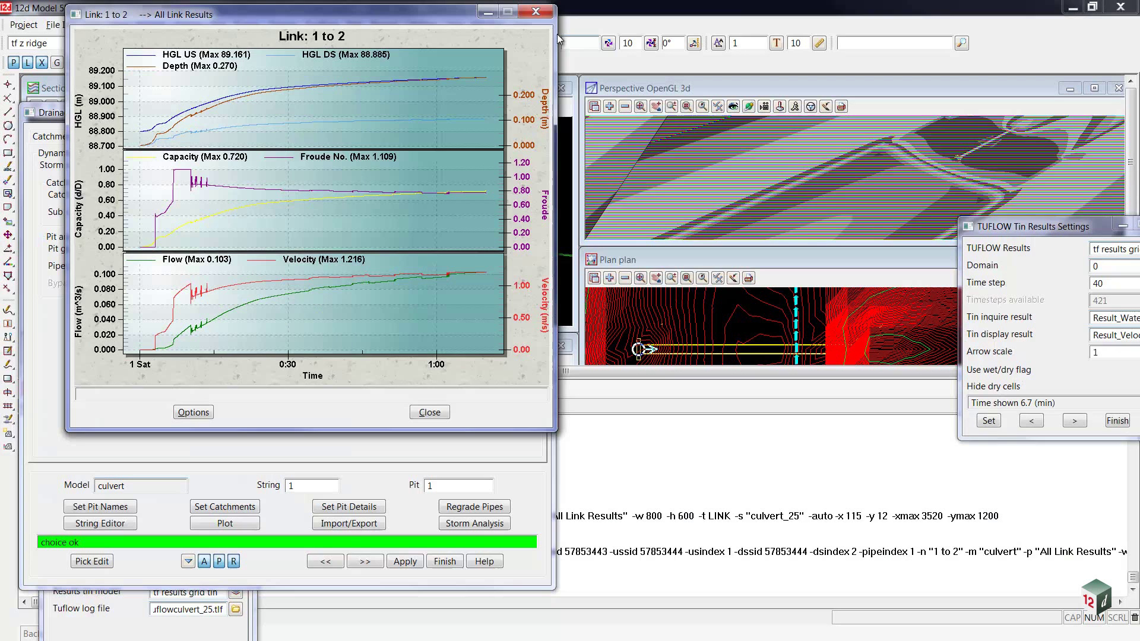
- Close the Link 1 to 2 graph and drainage editor, and bring the TUFLOW dialogs into view
{"action": "left_click", "coordinate": [535, 12]}
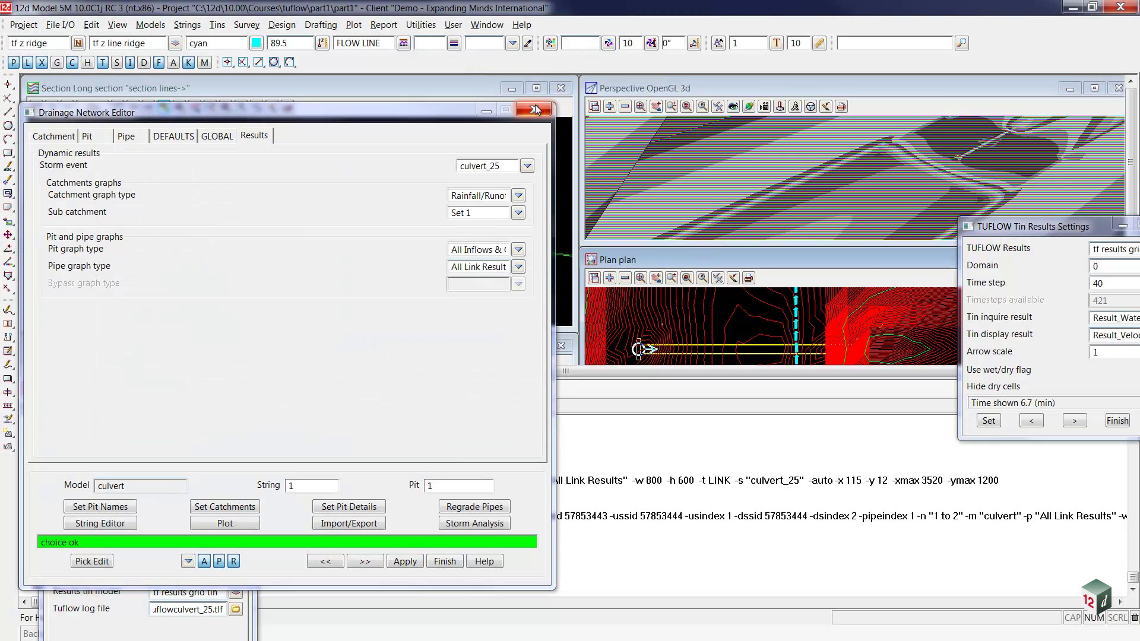
{"action": "left_click", "coordinate": [535, 108]}
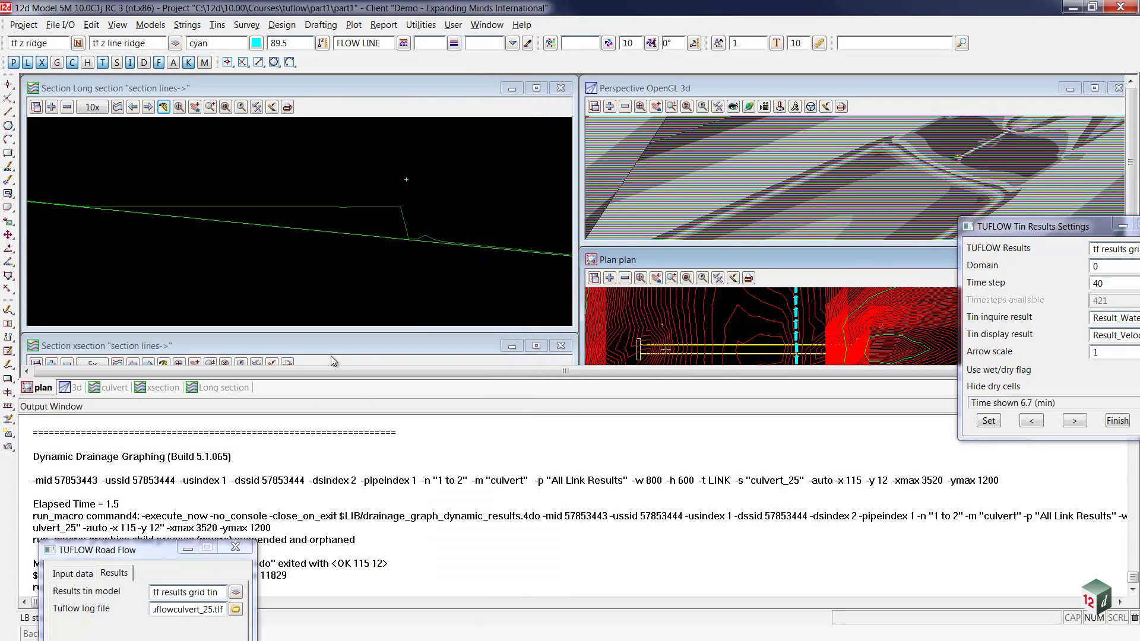
{"action": "left_click", "coordinate": [160, 558]}
{"action": "left_click_drag", "start_coordinate": [159, 557], "coordinate": [160, 307]}
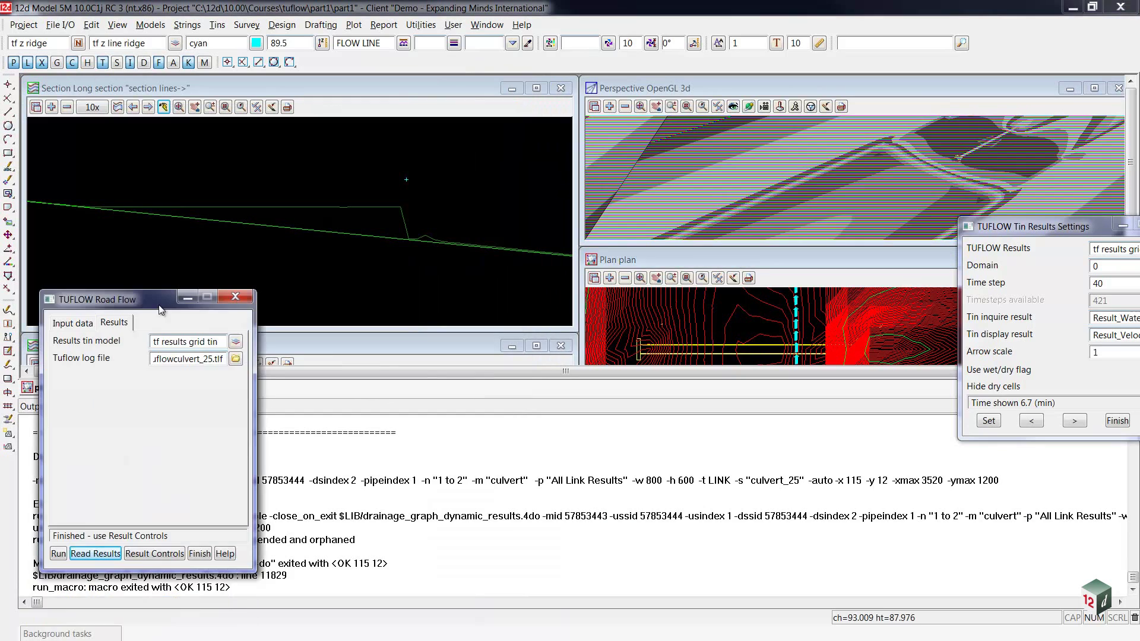
{"action": "left_click_drag", "start_coordinate": [1083, 237], "coordinate": [386, 378]}
- Set the time step to 420, then advance to 421 for the maximum of all time steps
{"action": "left_click", "coordinate": [350, 433]}
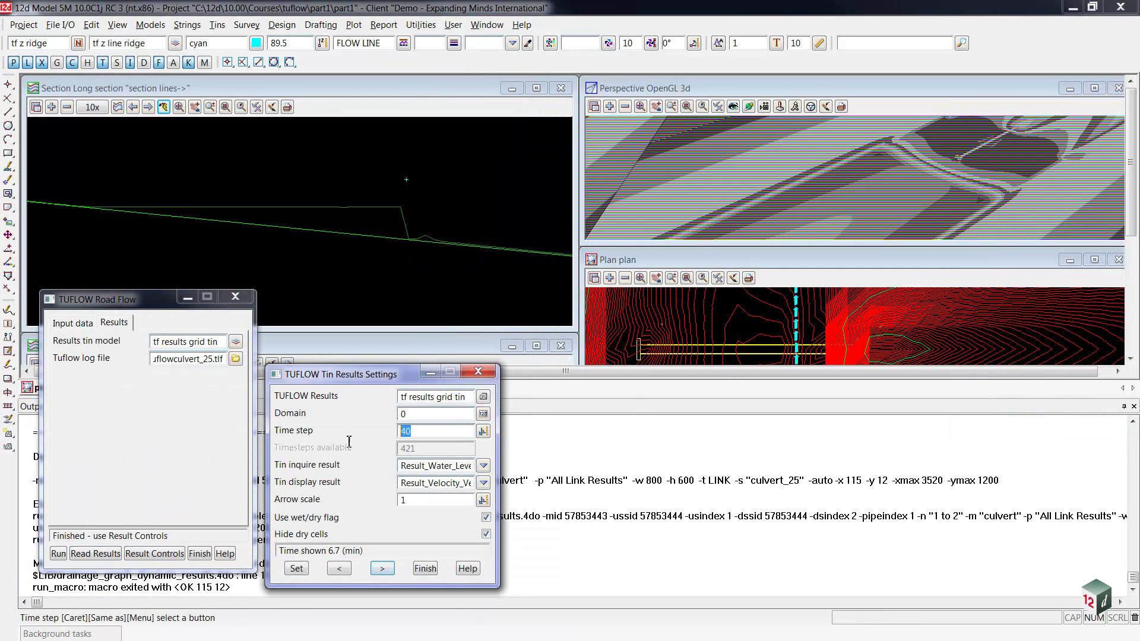
{"action": "type", "text": "42"}
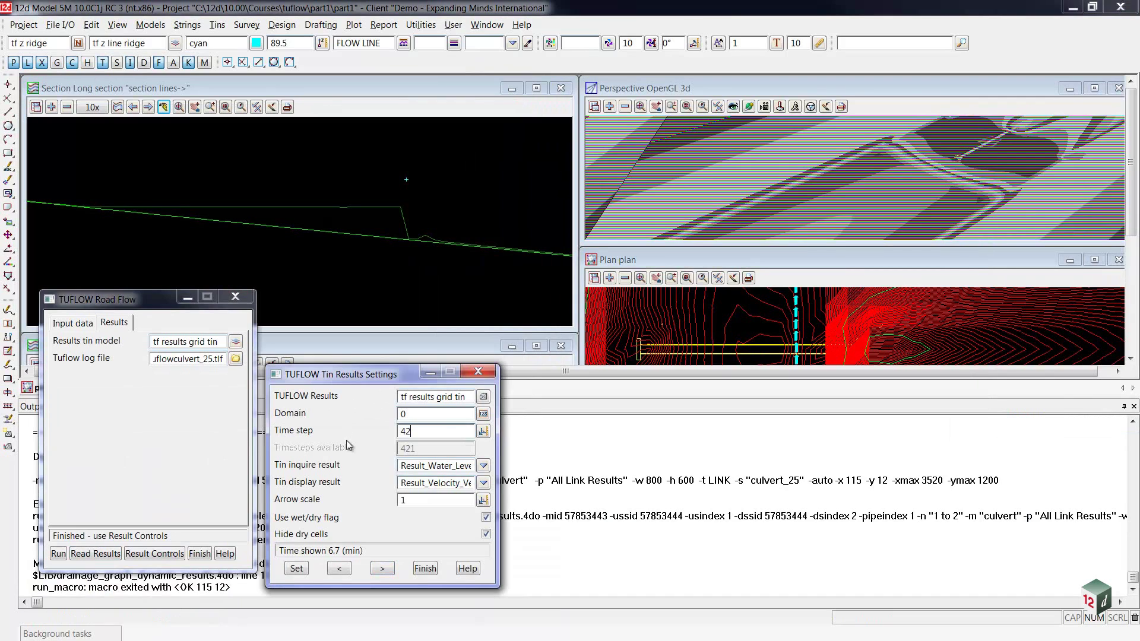
{"action": "type", "text": "0"}
{"action": "left_click", "coordinate": [382, 572]}
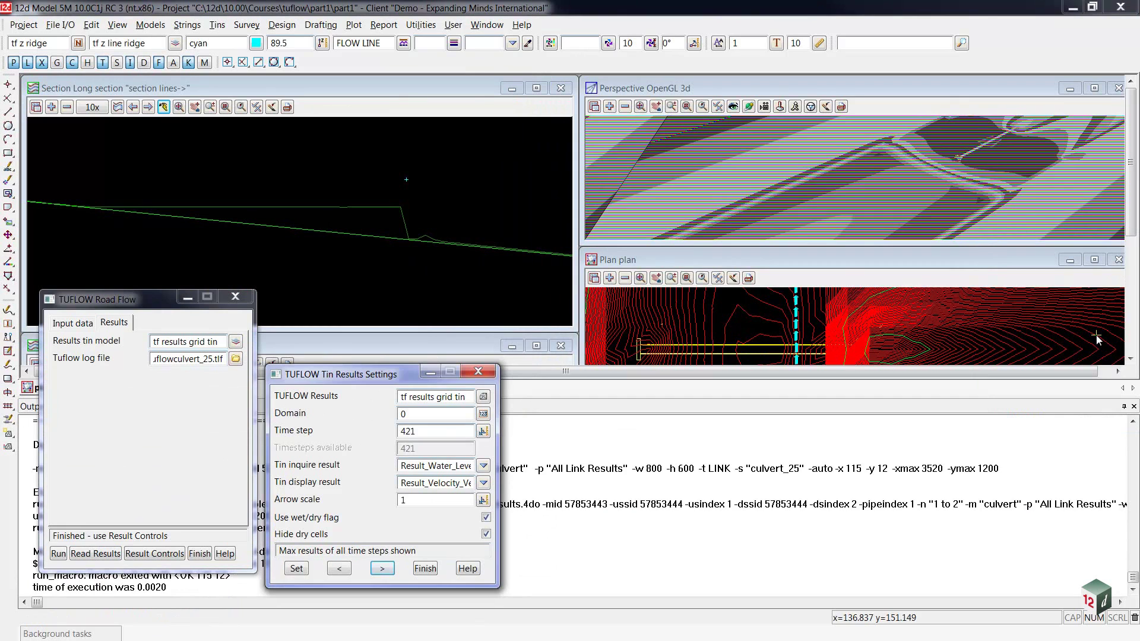
- Hide the output pane, maximize the plan view and zoom onto the culvert's contours
{"action": "right_click", "coordinate": [706, 259]}
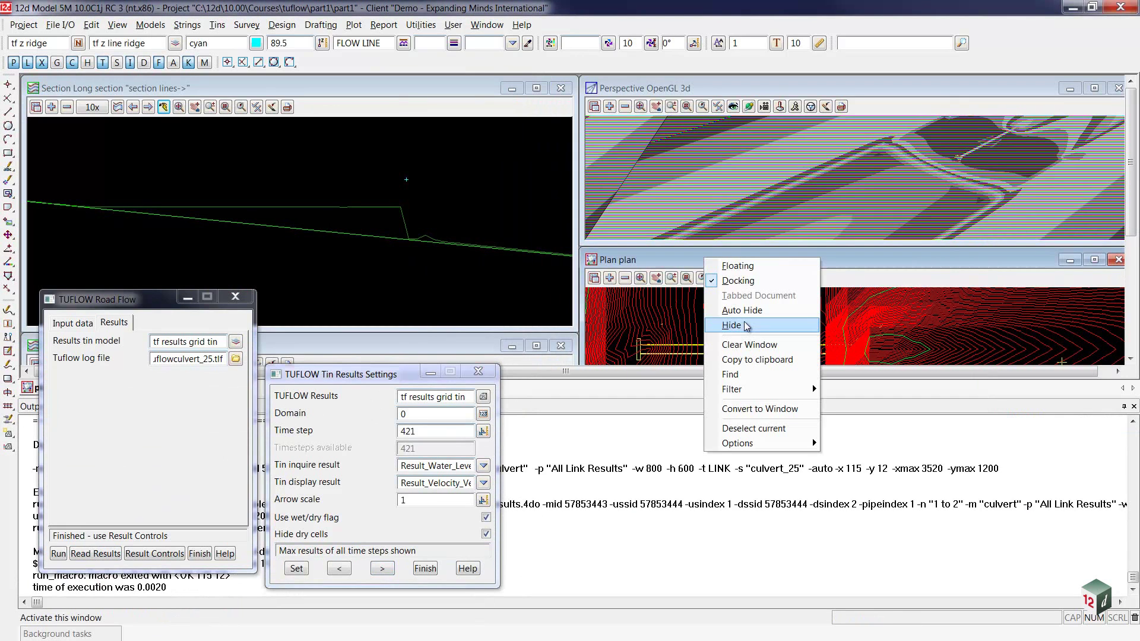
{"action": "left_click", "coordinate": [744, 325]}
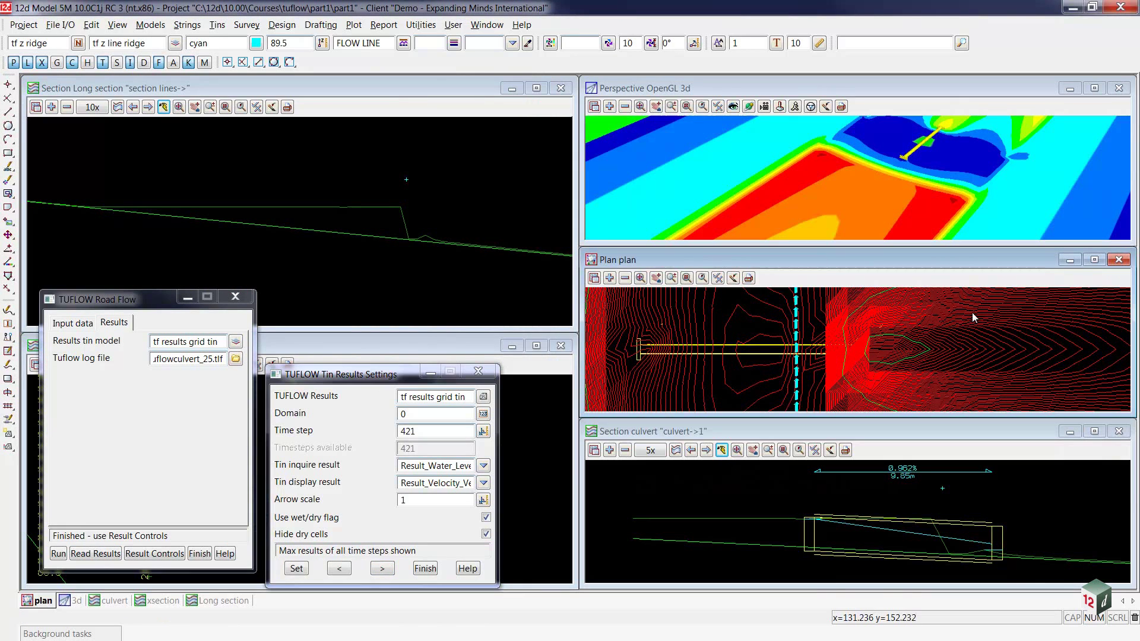
{"action": "left_click", "coordinate": [1094, 260]}
{"action": "scroll", "coordinate": [705, 360], "scroll_direction": "down", "scroll_amount": 2}
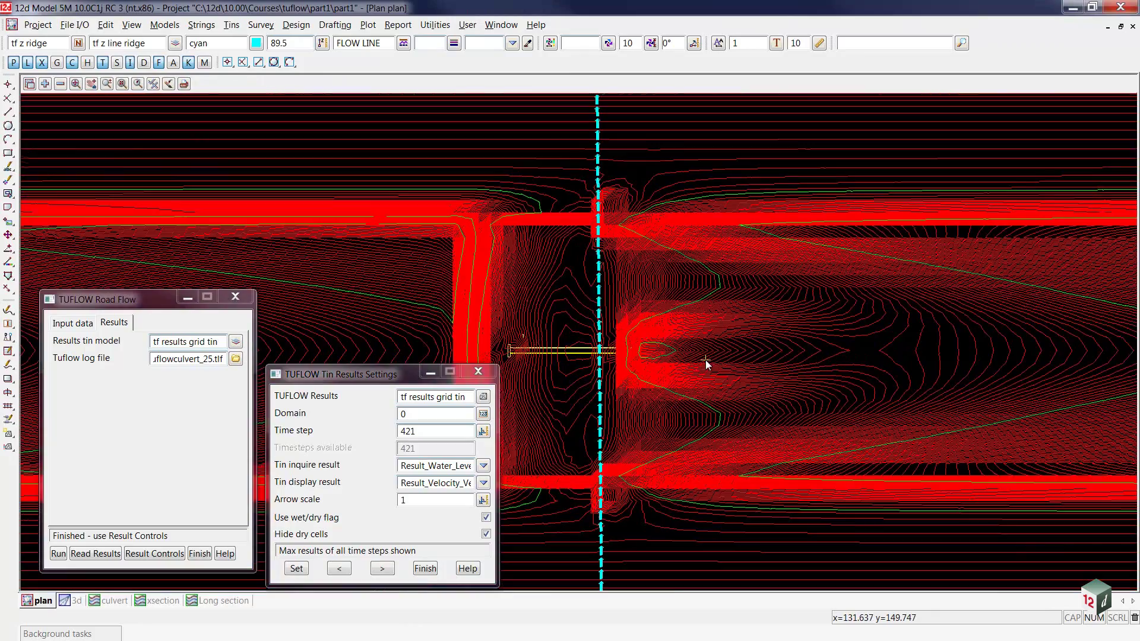
{"action": "scroll", "coordinate": [705, 360], "scroll_direction": "up", "scroll_amount": 1}
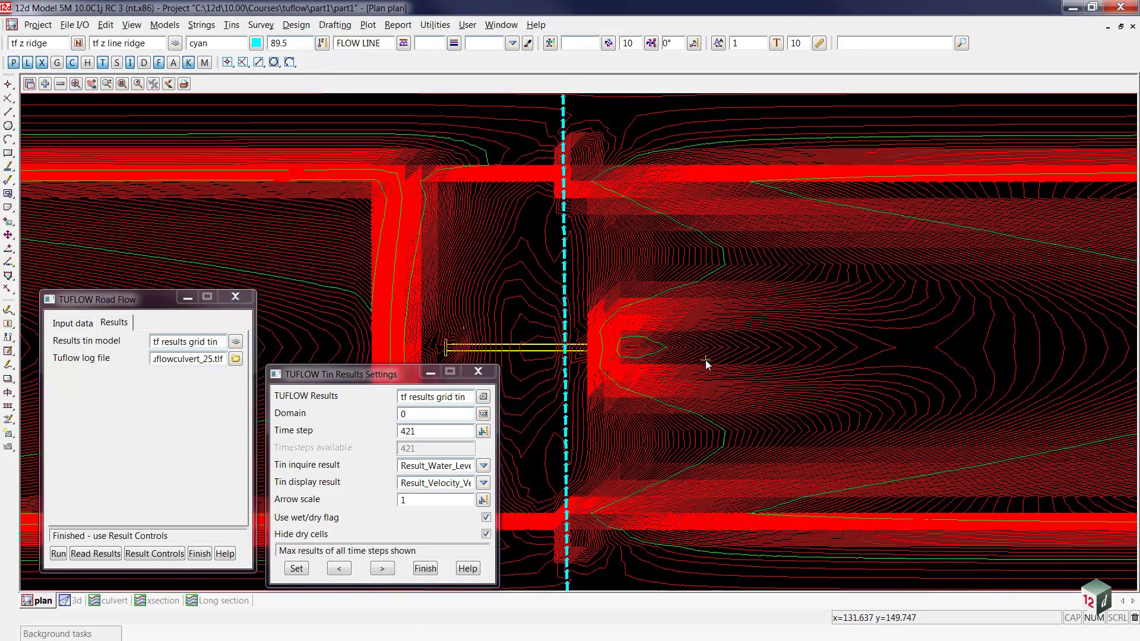
{"action": "scroll", "coordinate": [661, 370], "scroll_direction": "up", "scroll_amount": 1}
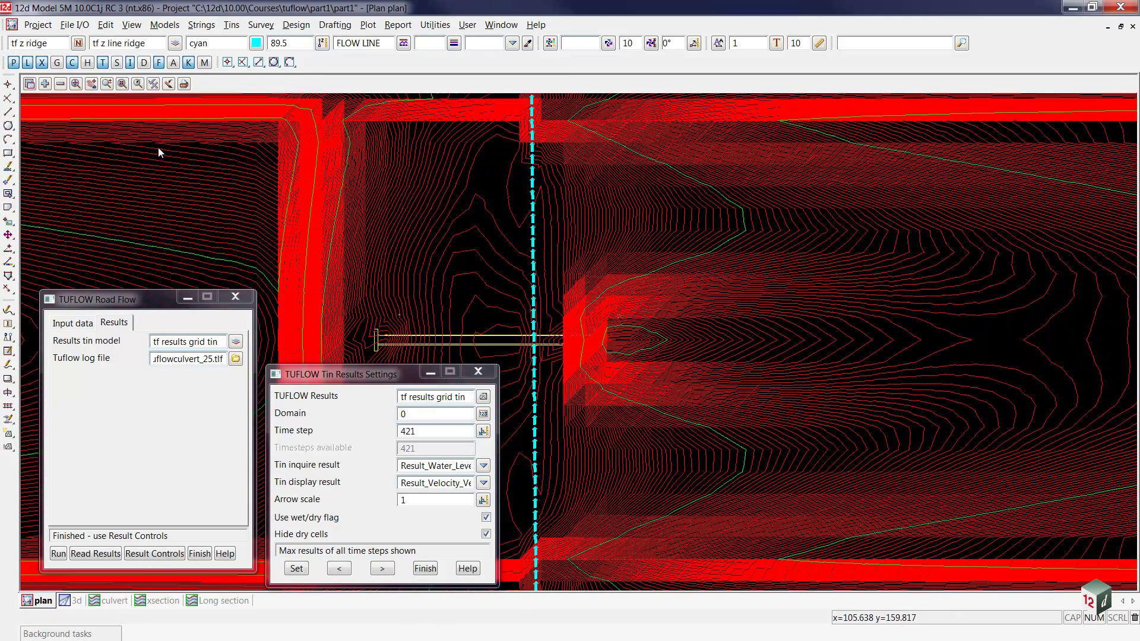
- Turn off the red tin contours in the plan view
{"action": "left_click", "coordinate": [153, 84]}
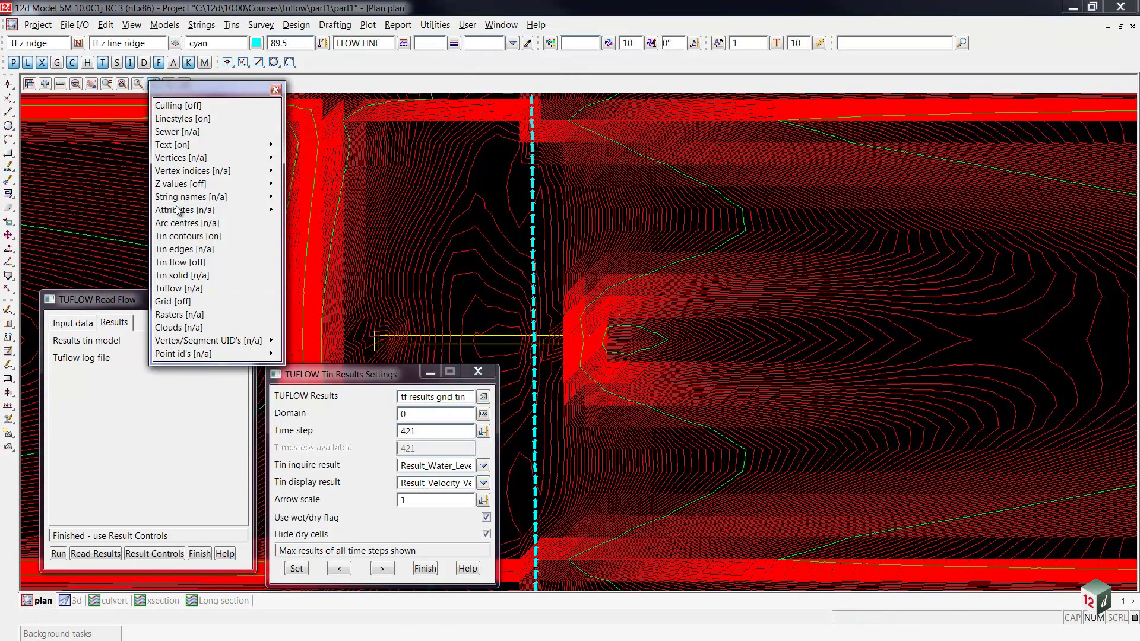
{"action": "left_click", "coordinate": [188, 236]}
{"action": "scroll", "coordinate": [615, 316], "scroll_direction": "down", "scroll_amount": 1}
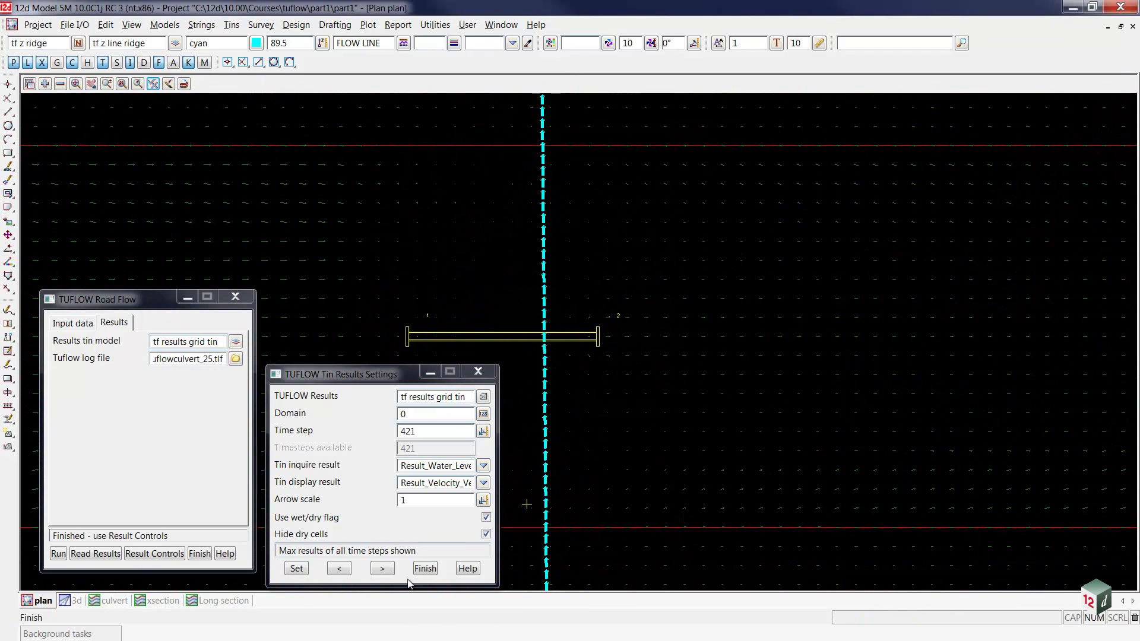
- Set the arrow scale to 5 and redraw the maximum-result velocity arrows around the culvert
{"action": "left_click", "coordinate": [352, 502]}
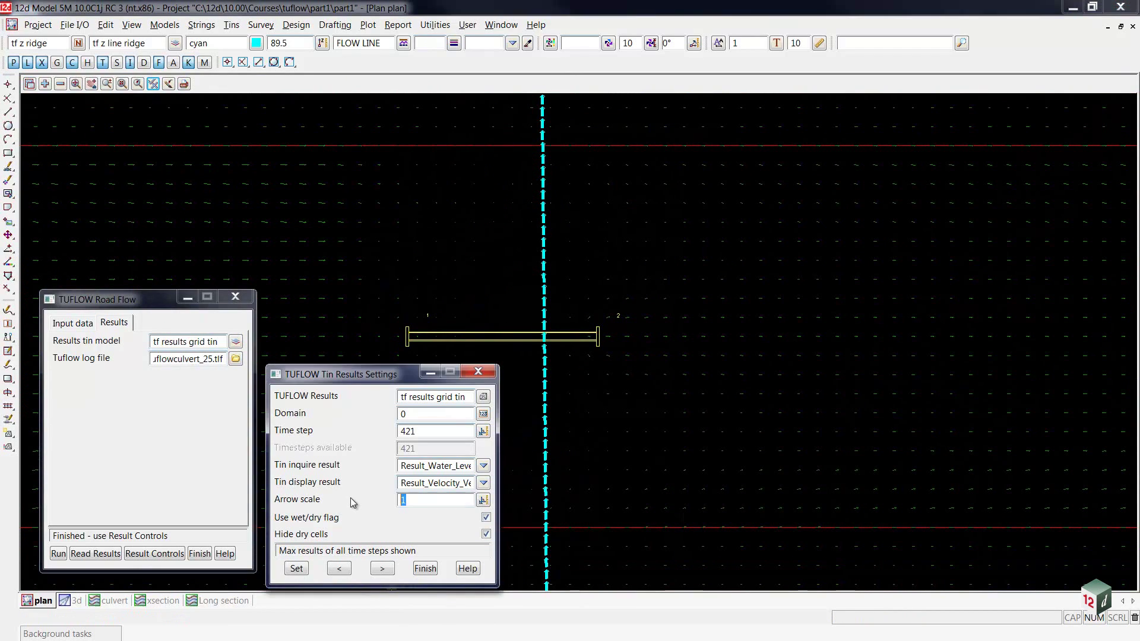
{"action": "type", "text": "5"}
{"action": "left_click", "coordinate": [296, 568]}
{"action": "left_click", "coordinate": [341, 569]}
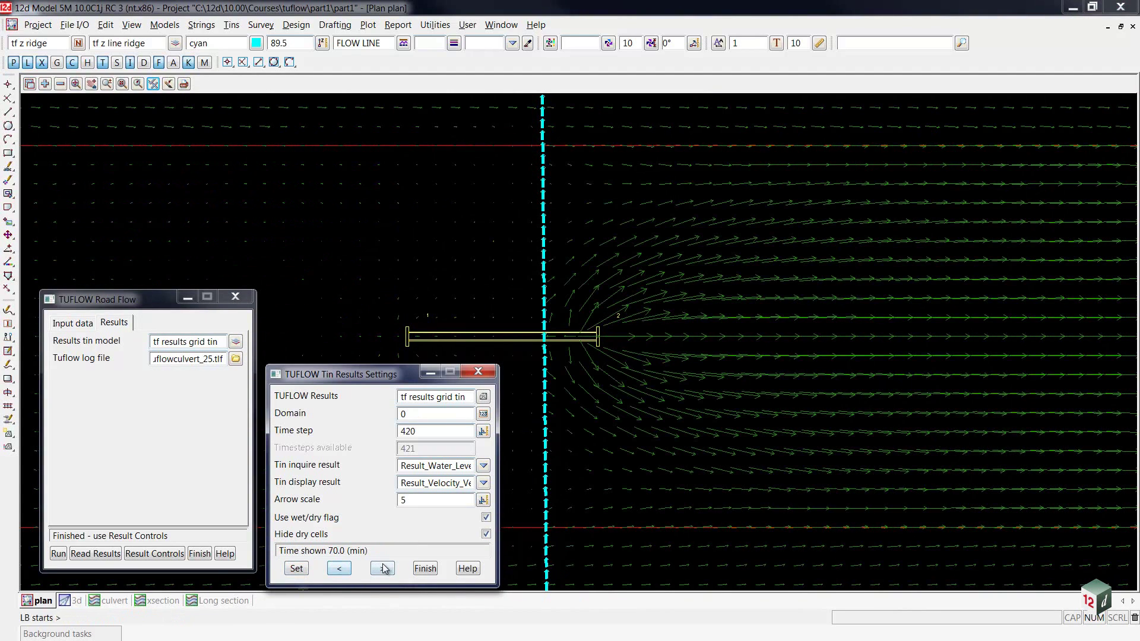
{"action": "left_click", "coordinate": [383, 569]}
{"action": "scroll", "coordinate": [709, 378], "scroll_direction": "down", "scroll_amount": 1}
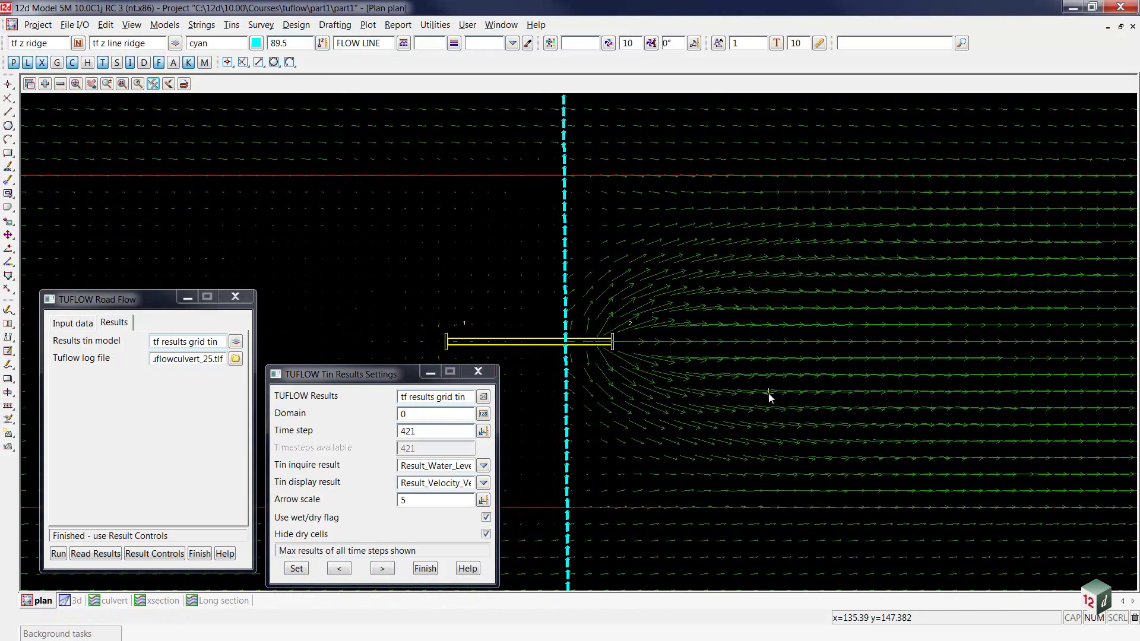
{"action": "scroll", "coordinate": [781, 315], "scroll_direction": "down", "scroll_amount": 1}
{"action": "scroll", "coordinate": [782, 316], "scroll_direction": "down", "scroll_amount": 2}
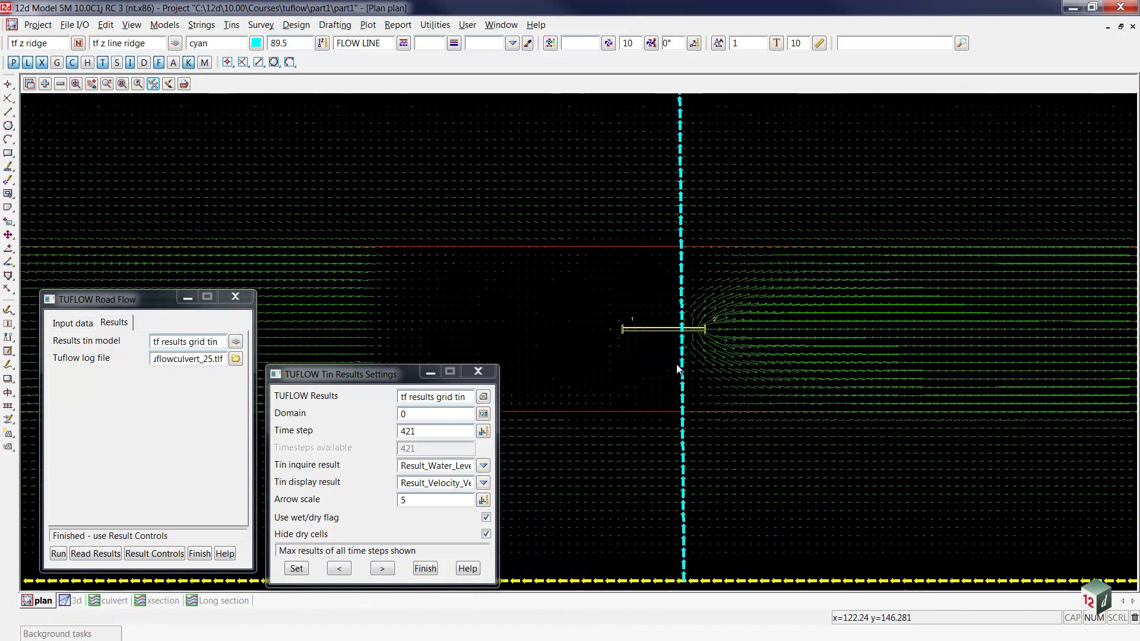
{"action": "scroll", "coordinate": [546, 348], "scroll_direction": "up", "scroll_amount": 1}
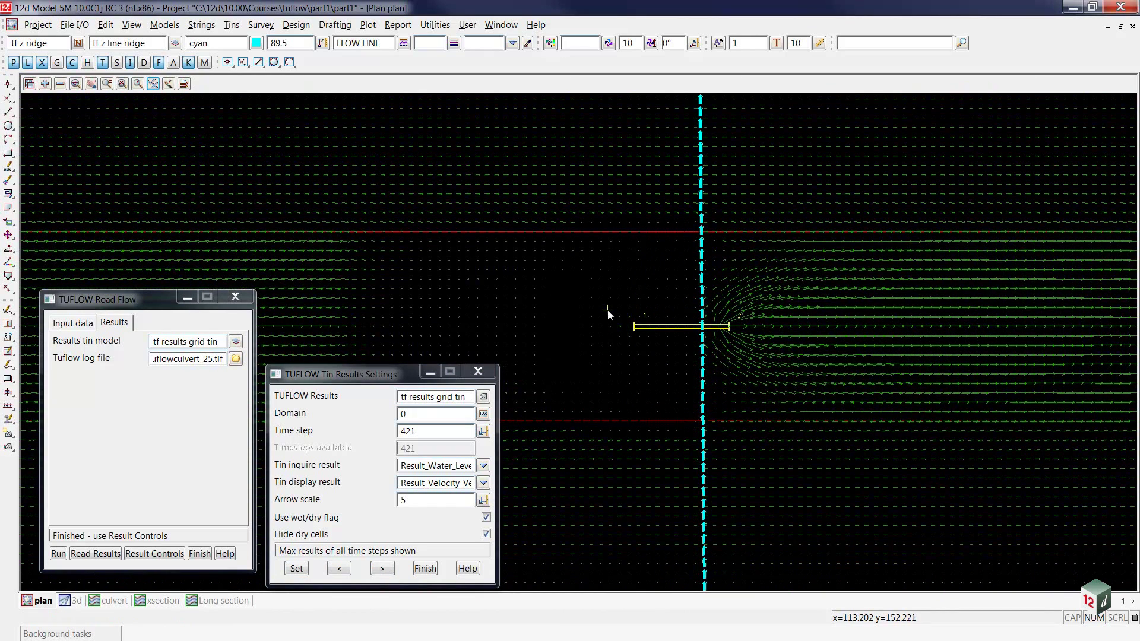
{"action": "scroll", "coordinate": [857, 337], "scroll_direction": "down", "scroll_amount": 2}
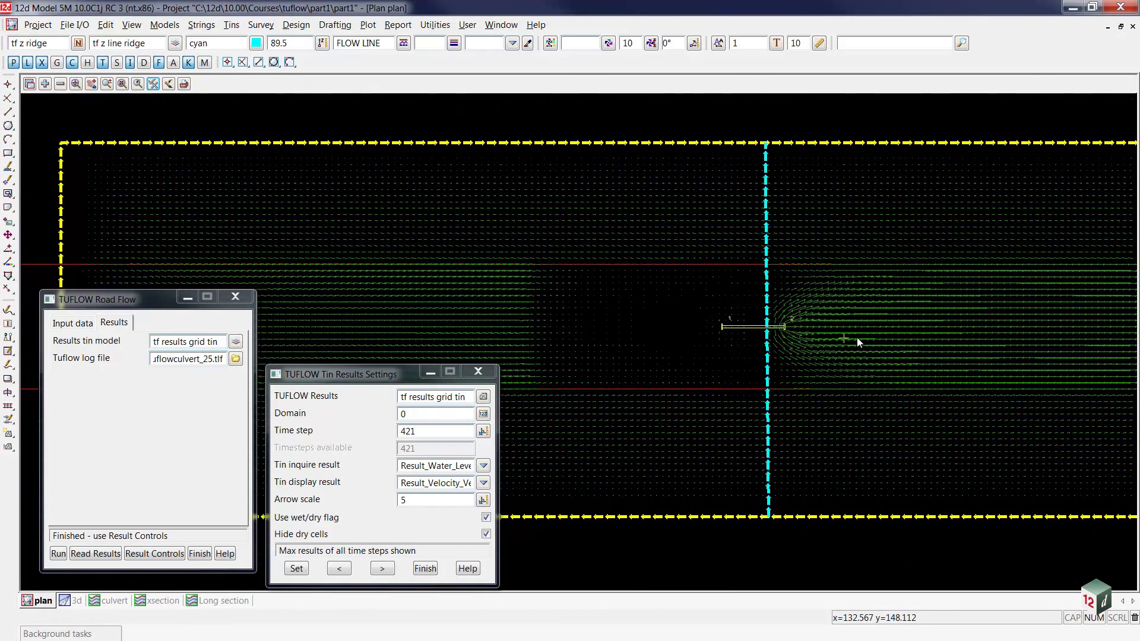
{"action": "scroll", "coordinate": [346, 294], "scroll_direction": "up", "scroll_amount": 3}
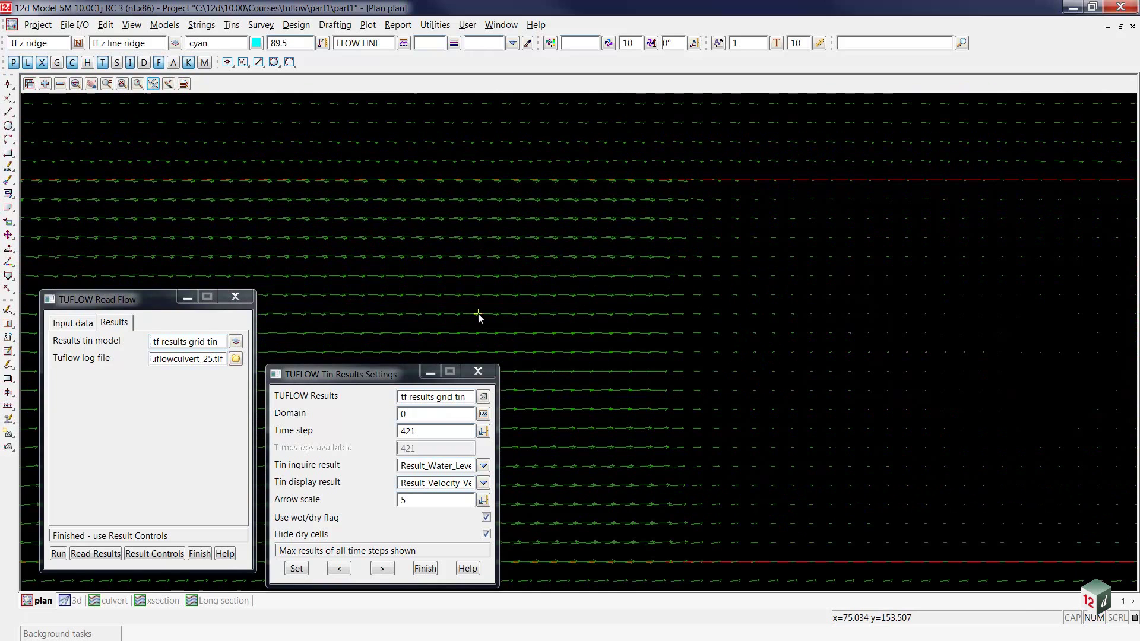
{"action": "scroll", "coordinate": [685, 396], "scroll_direction": "down", "scroll_amount": 1}
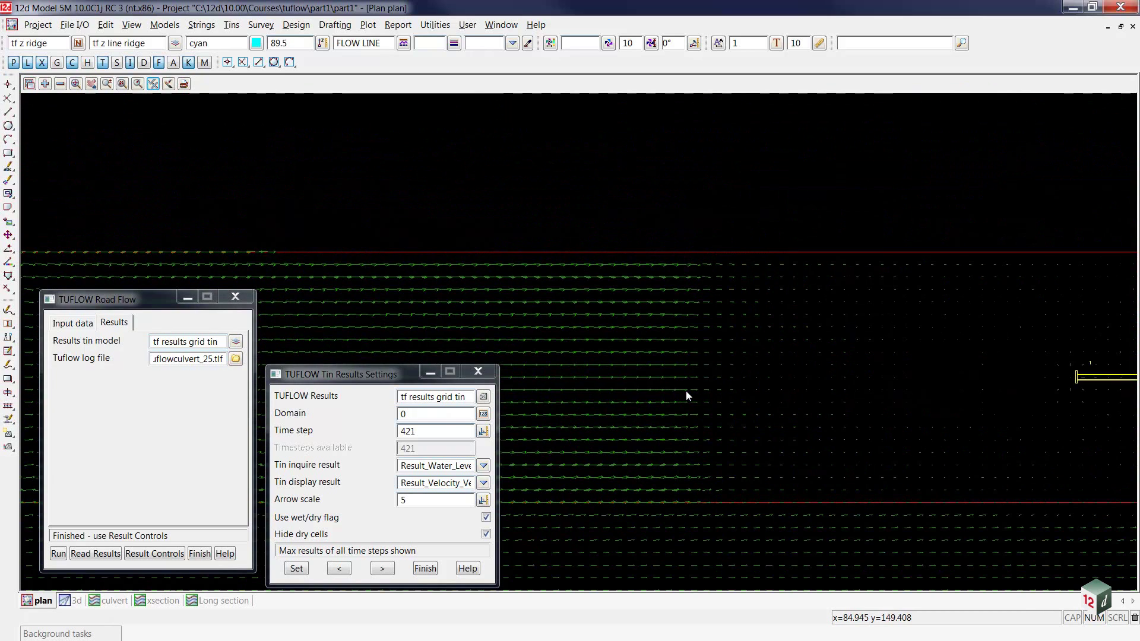
{"action": "scroll", "coordinate": [686, 391], "scroll_direction": "down", "scroll_amount": 1}
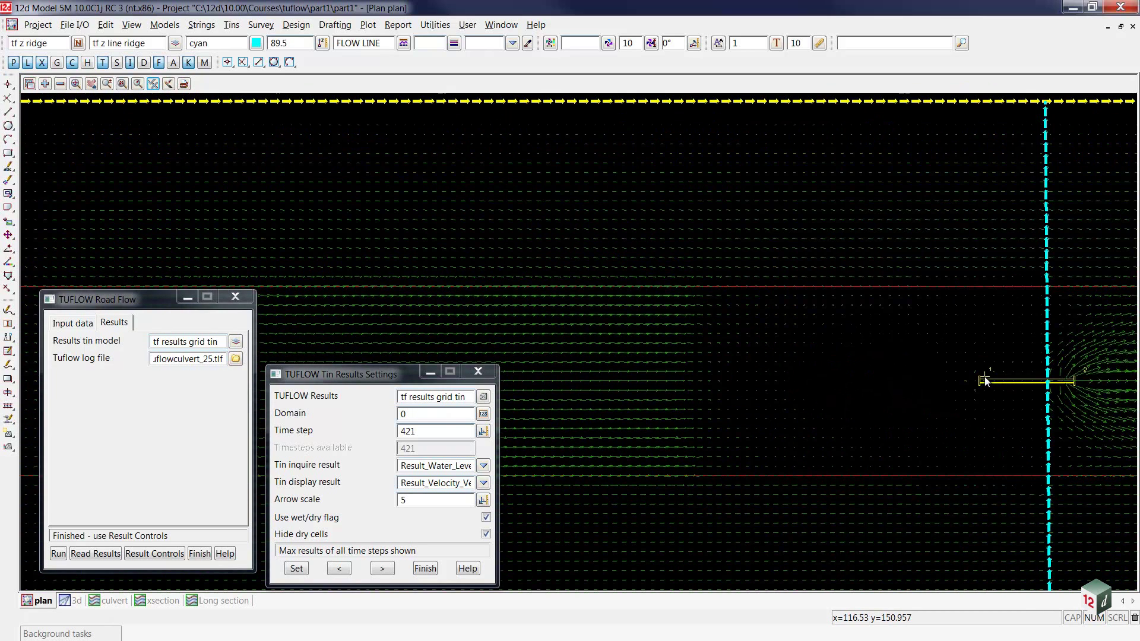